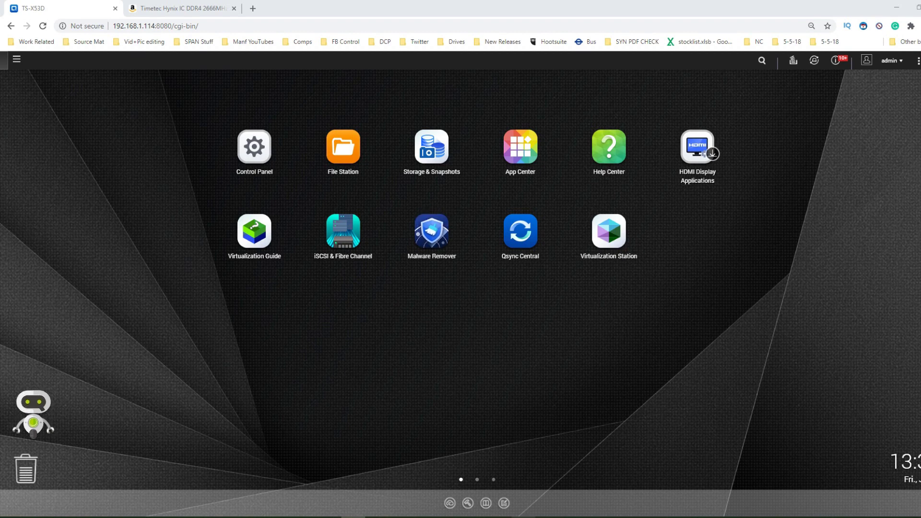
- In Qfinder Pro, log into TS-X53D's configuration with the admin credentials, view it, then close it
click(500, 475)
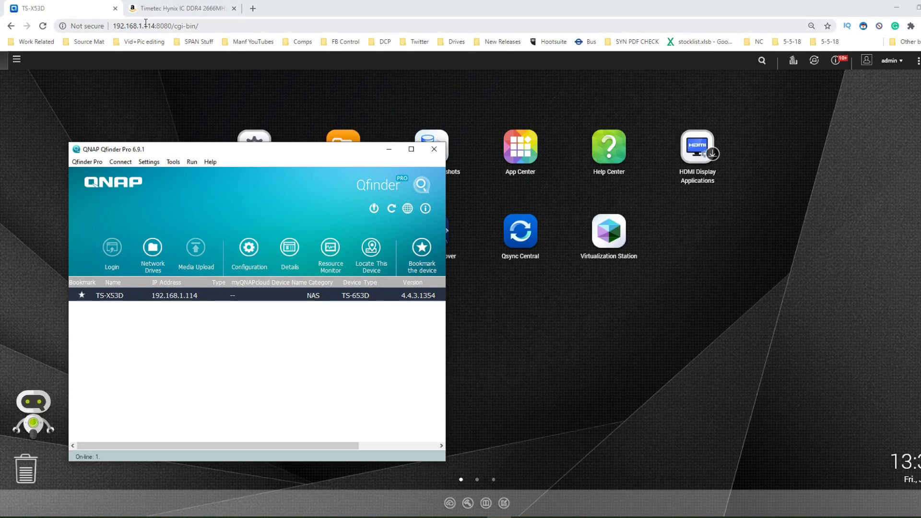
click(248, 257)
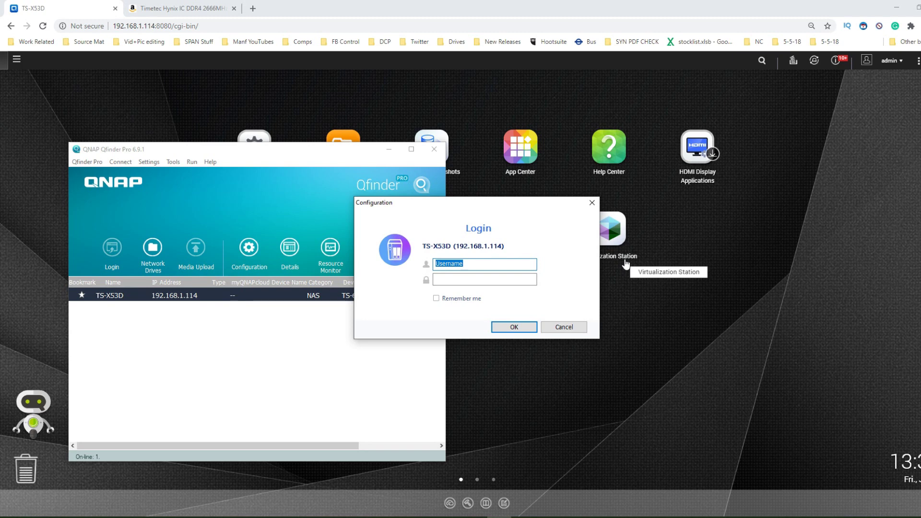
text(ADMIN)
key(Tab)
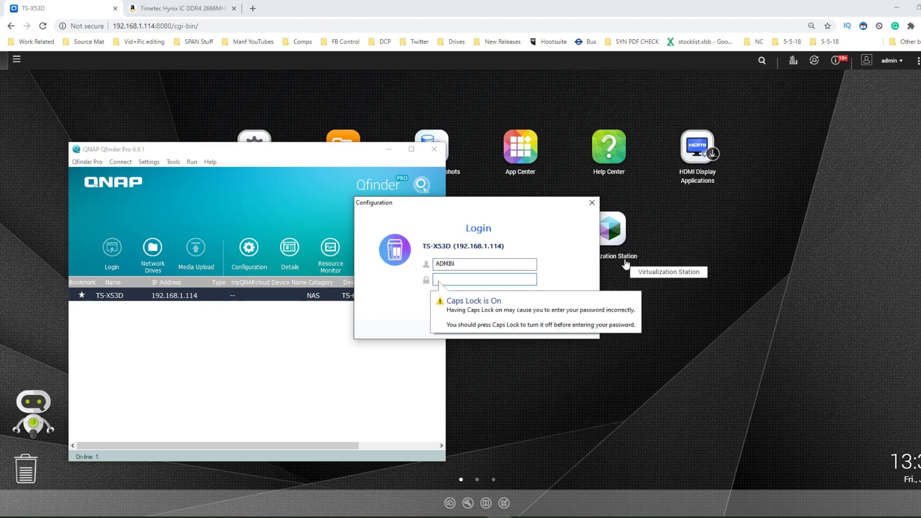
text(A)
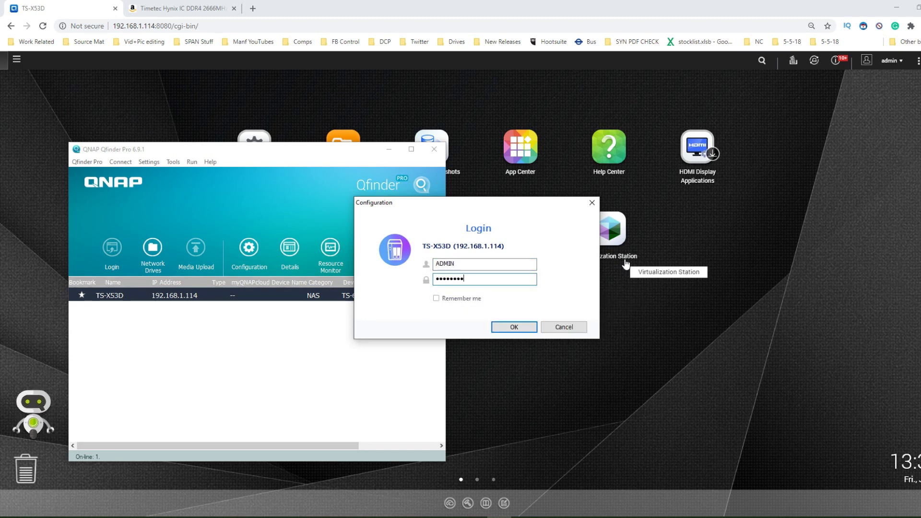
key(Return)
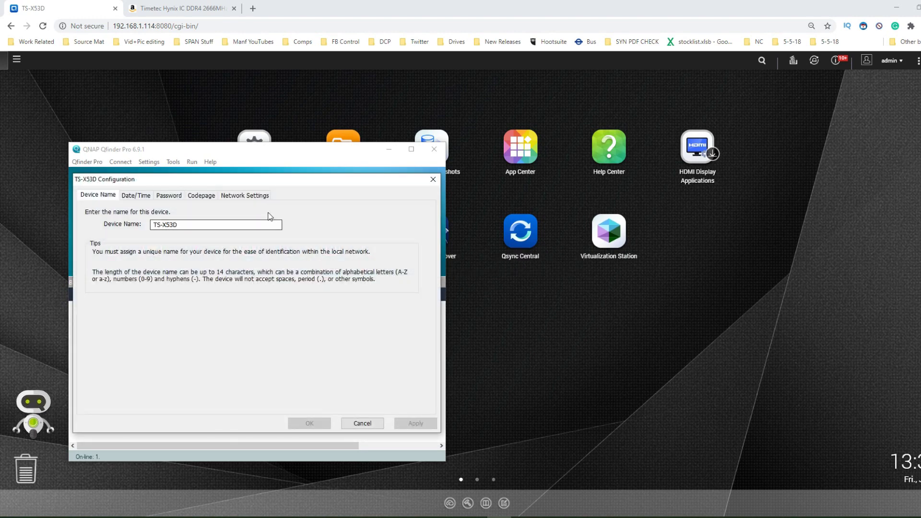
click(432, 181)
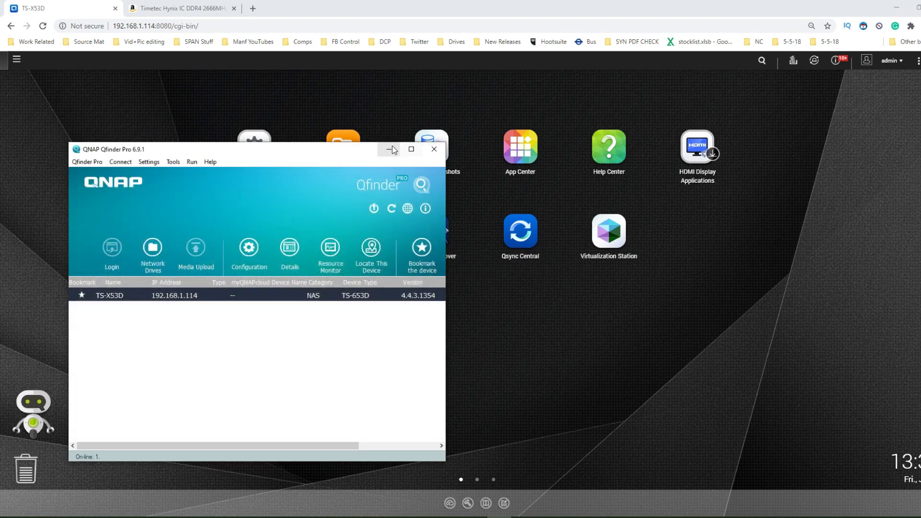
click(434, 149)
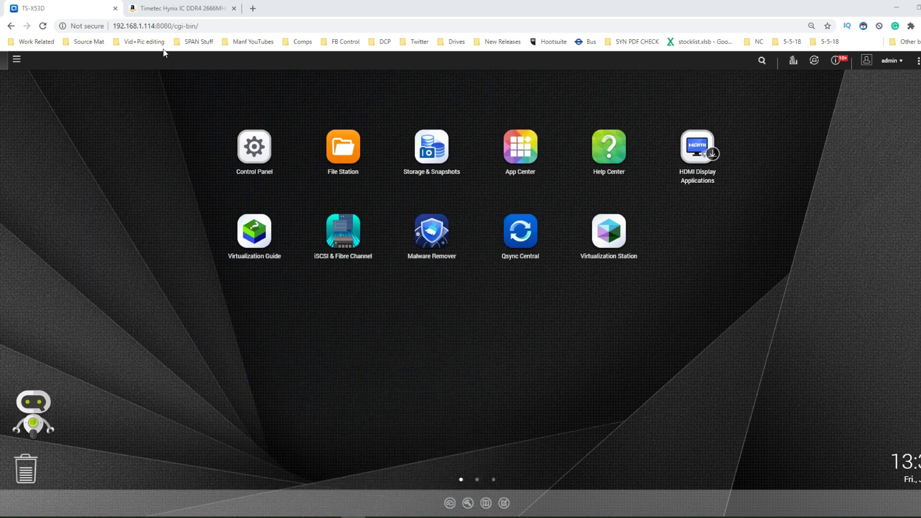
- Open Control Panel and Resource Monitor (11.60 GB memory), then go to Control Panel's Hardware page
click(264, 164)
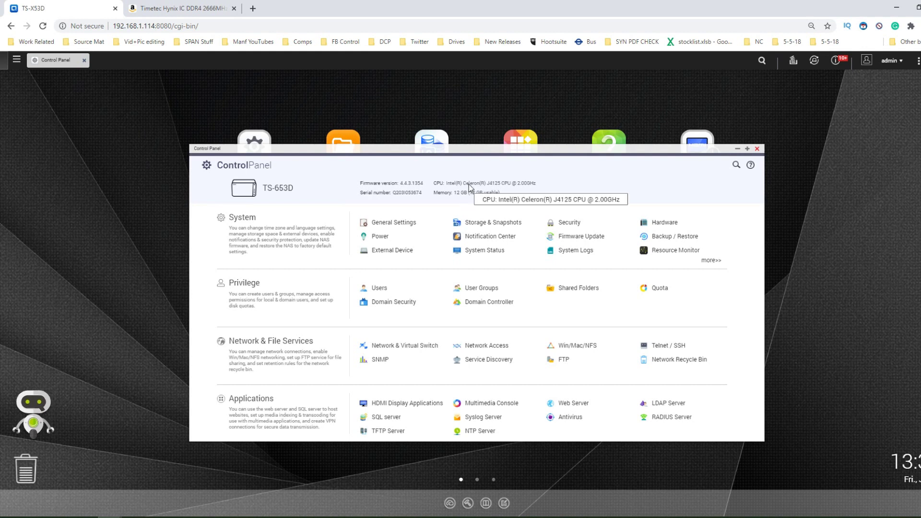
click(659, 251)
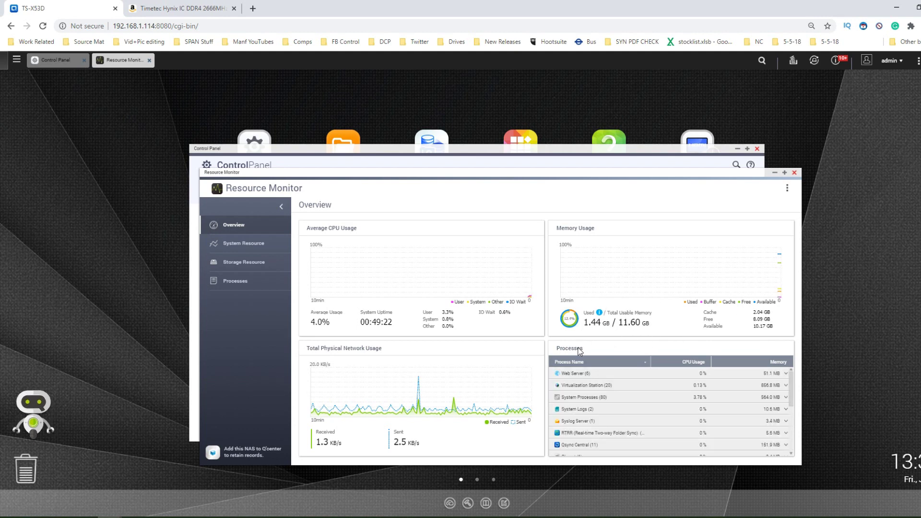
click(537, 148)
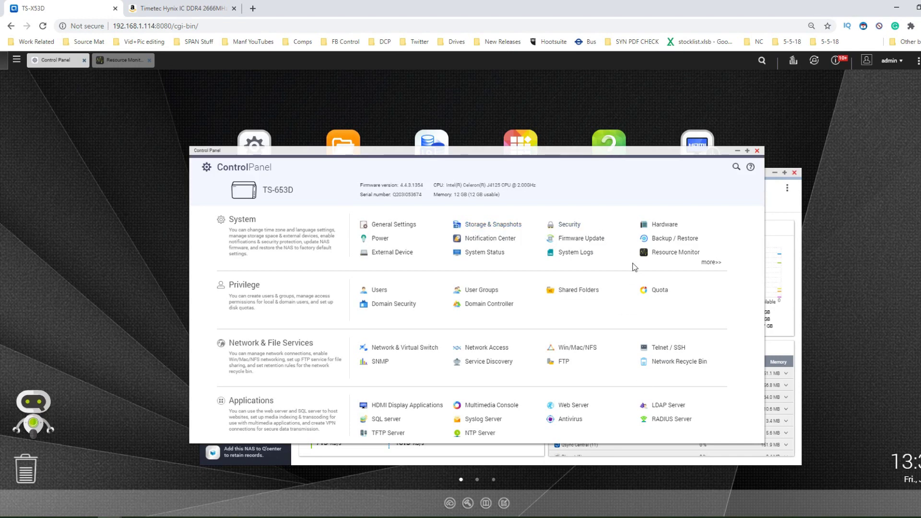
click(663, 225)
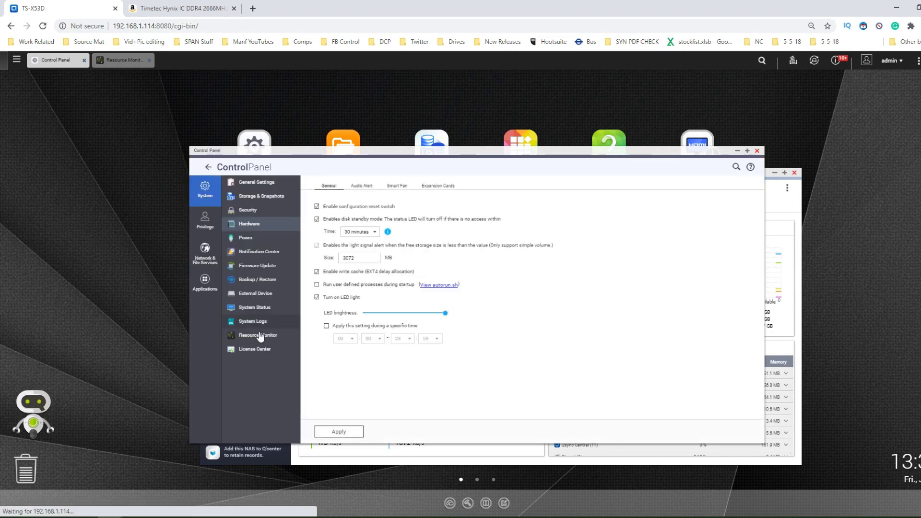
- Show System Status hardware information: 12 GB memory from 4 GB and 8 GB modules, after checking Amazon
click(247, 321)
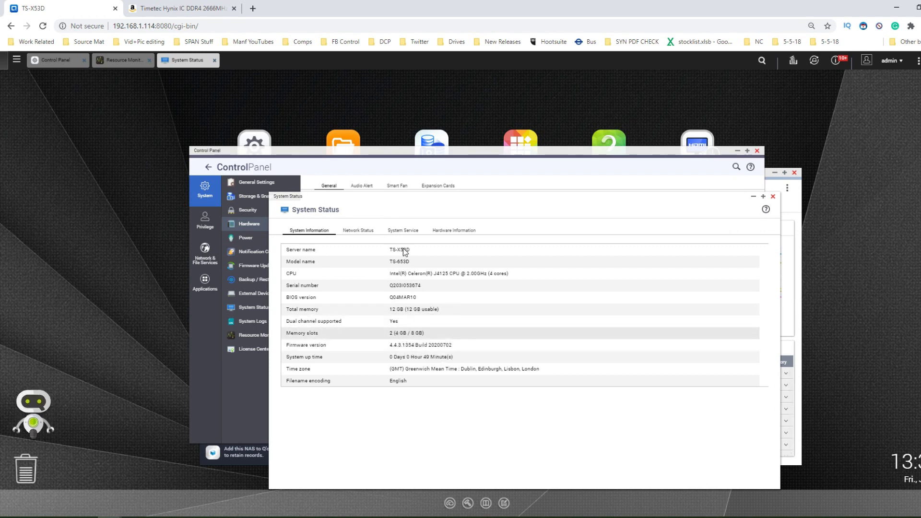
click(452, 234)
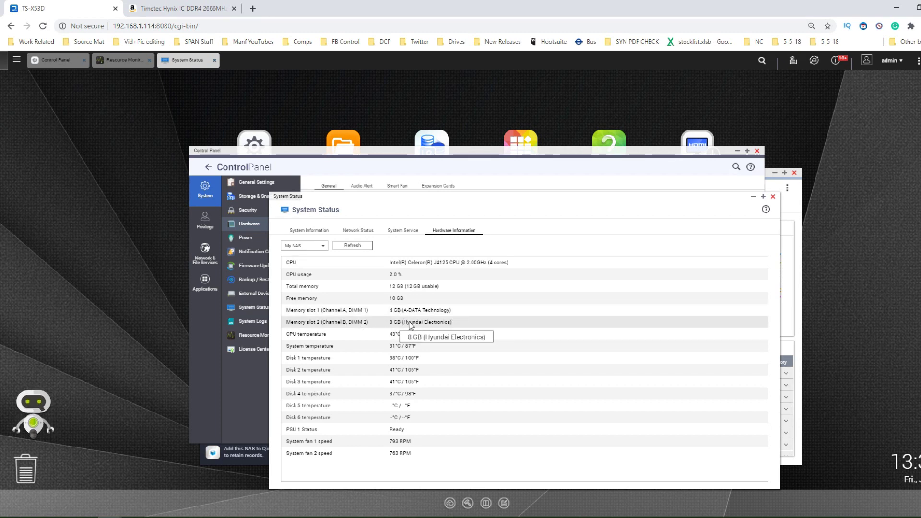
click(206, 7)
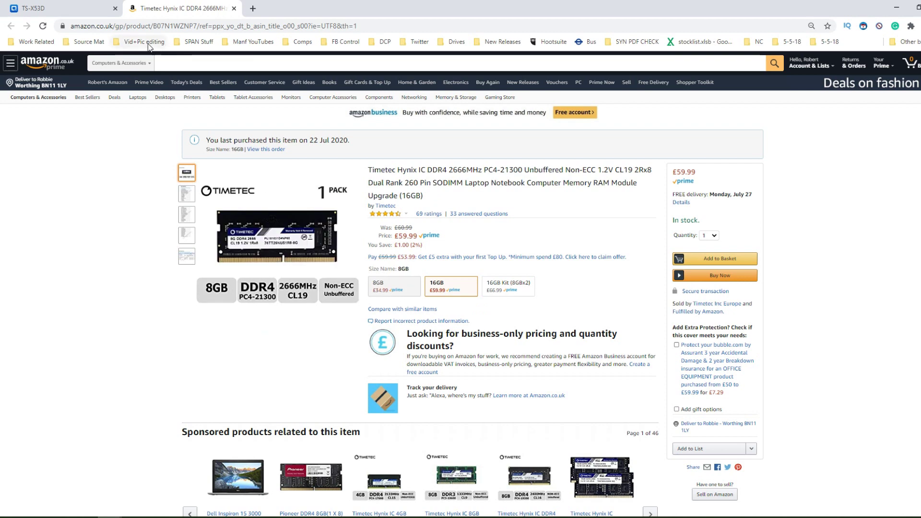
click(58, 8)
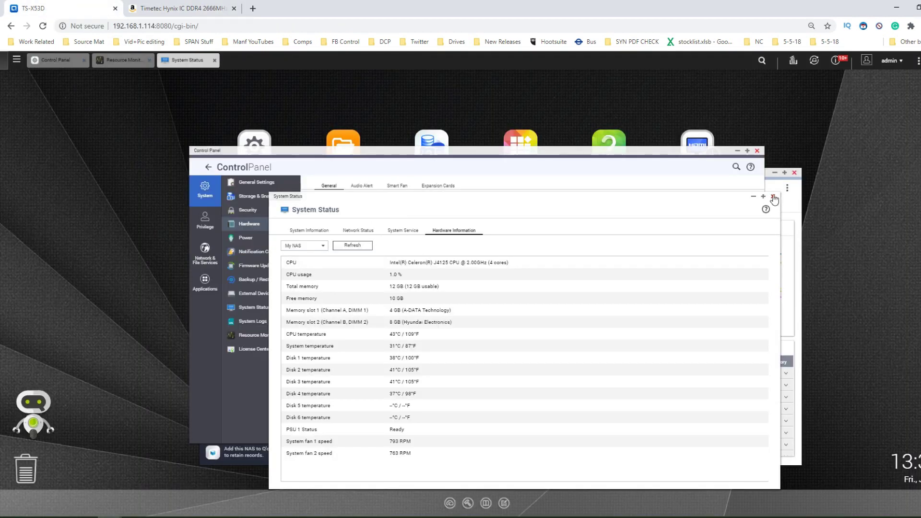
- Launch Virtualization Station, dismiss the VM Marketplace prompt permanently, and start a new VM
click(16, 59)
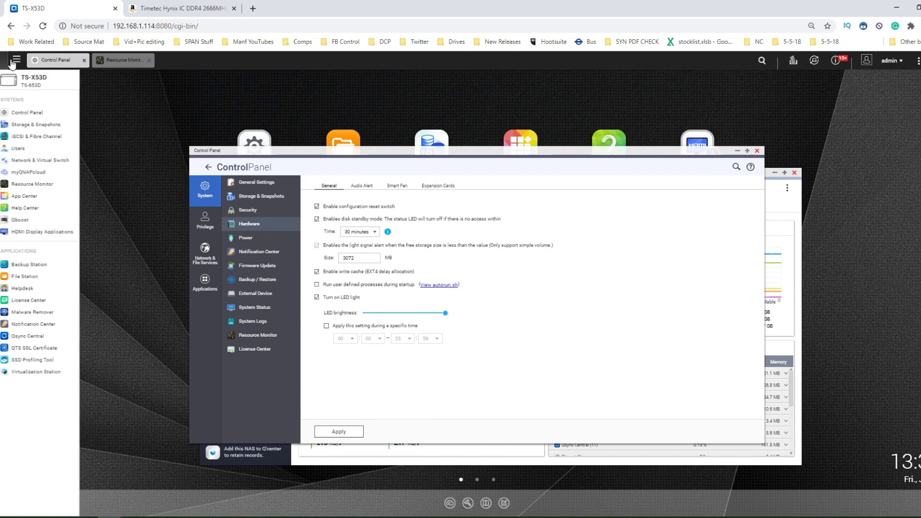
click(30, 371)
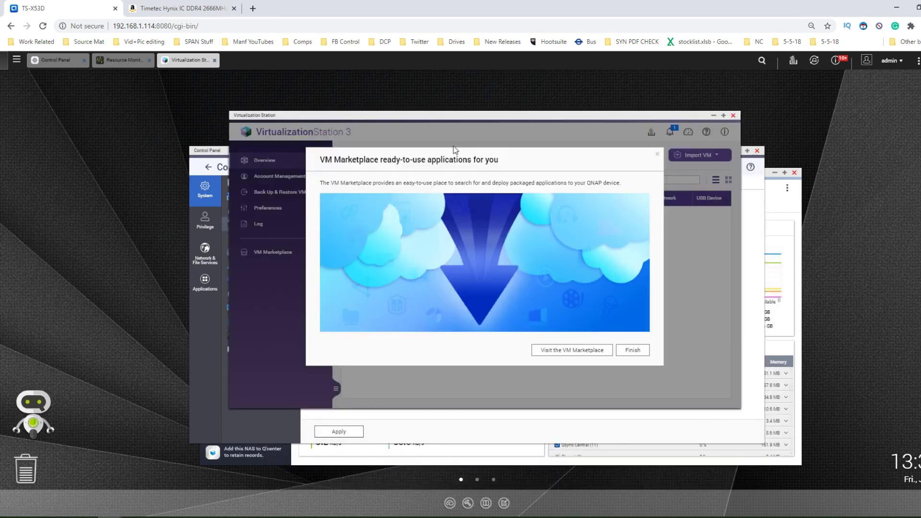
click(626, 350)
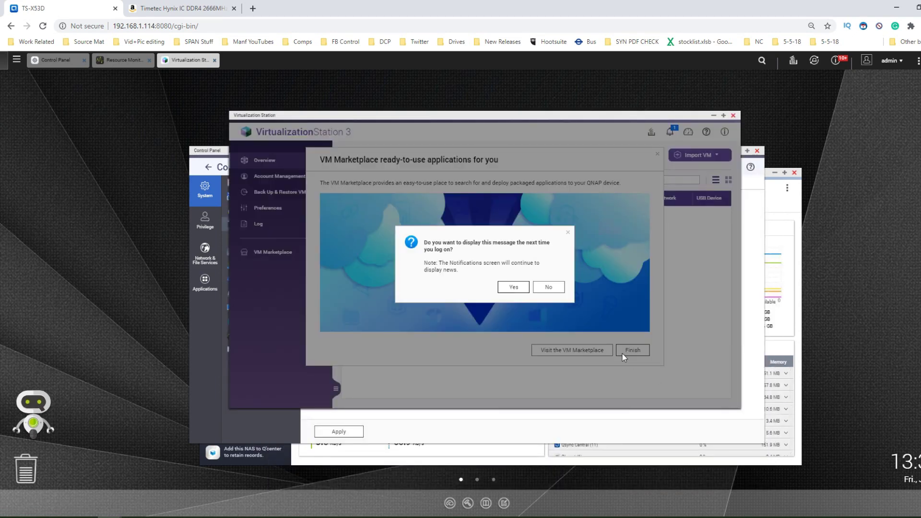
click(546, 287)
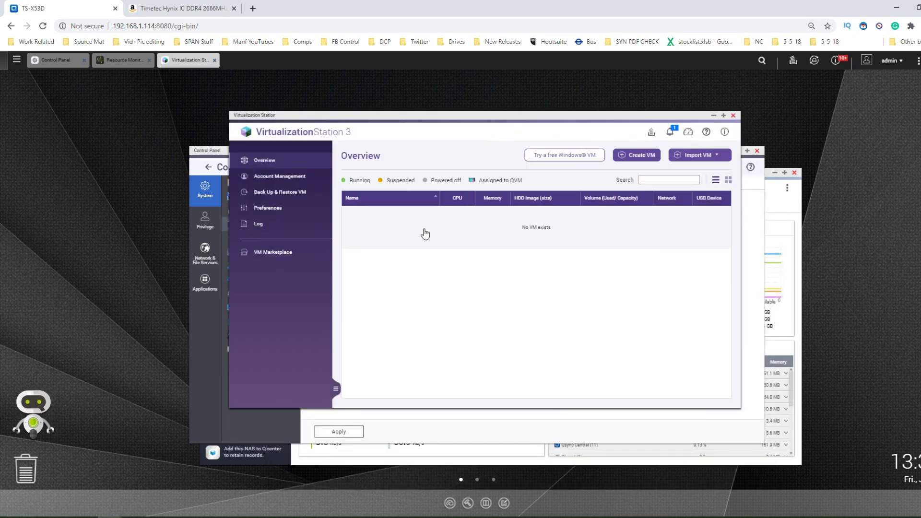
click(637, 157)
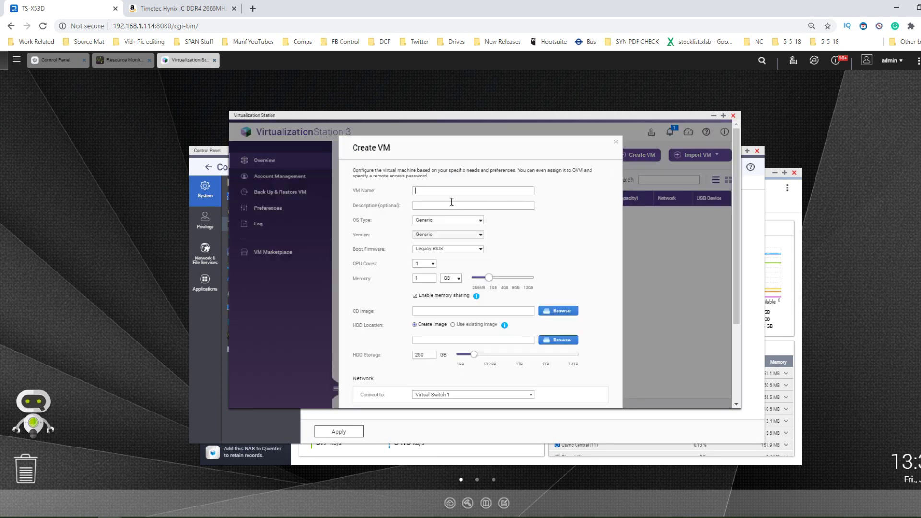
- Name the new VM 'testvm' with OS type Windows 10 and 2 CPU cores
click(424, 190)
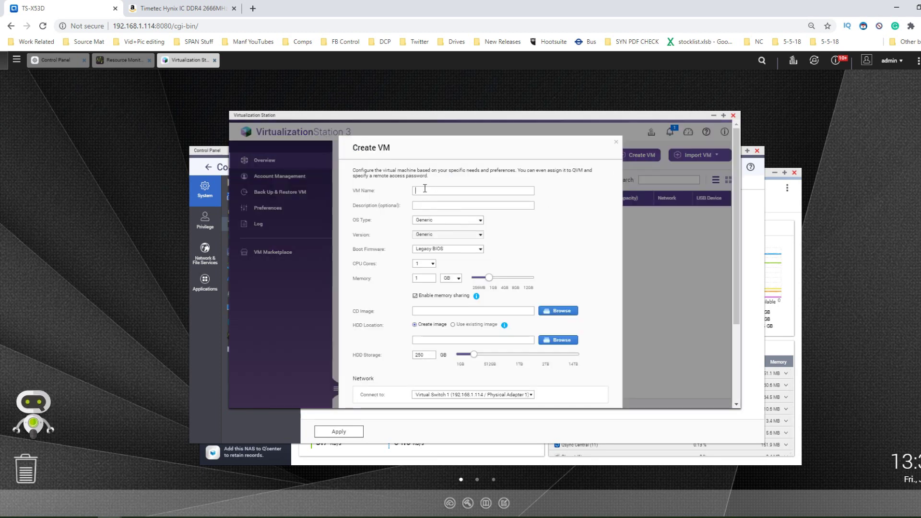
text(testvmn)
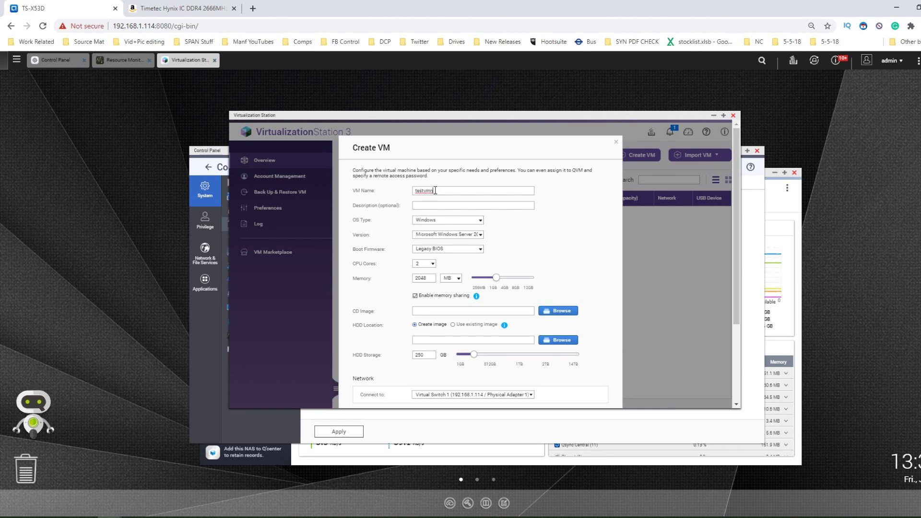
key(BackSpace)
click(436, 220)
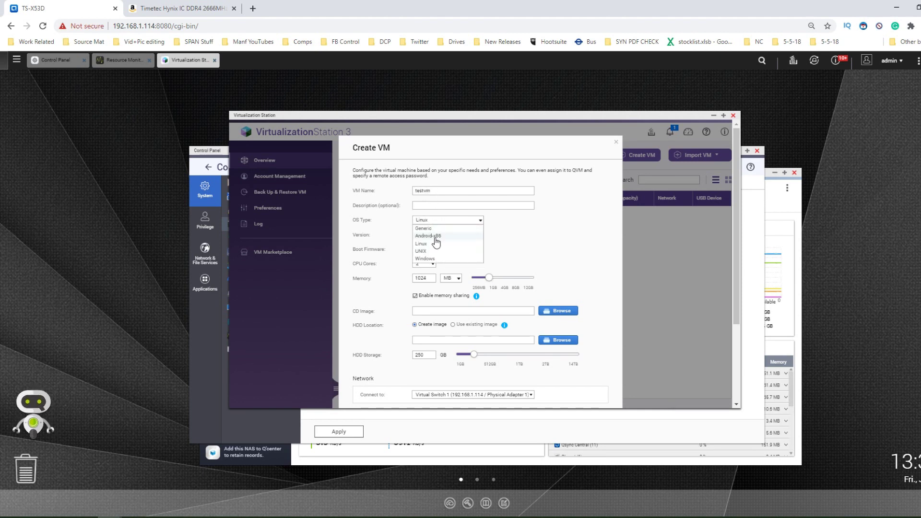
click(430, 263)
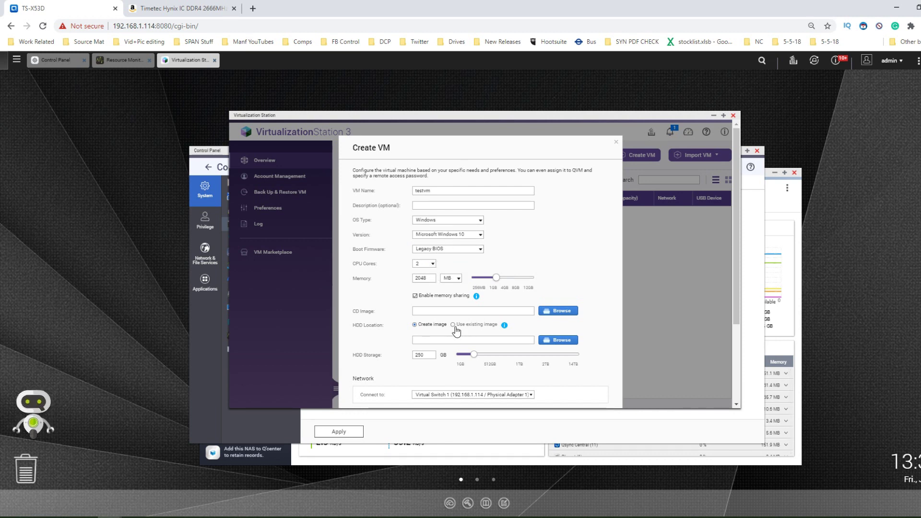
click(432, 265)
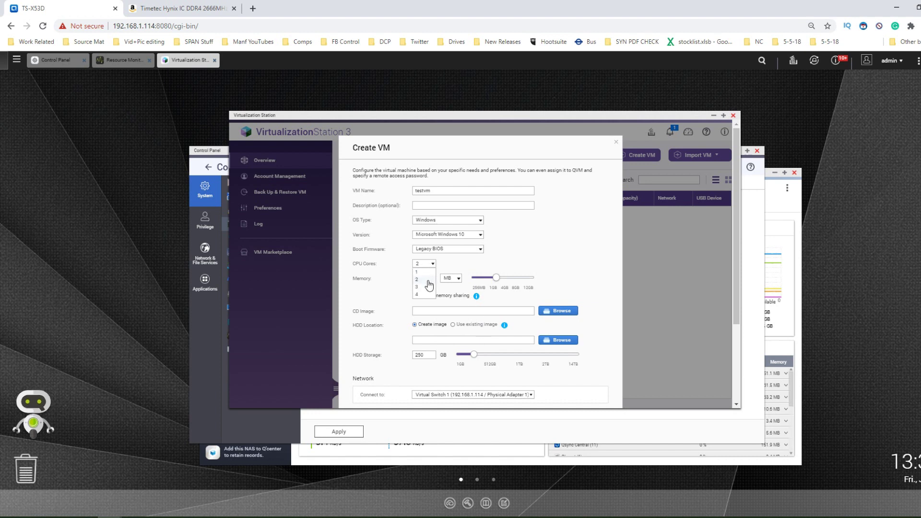
click(428, 280)
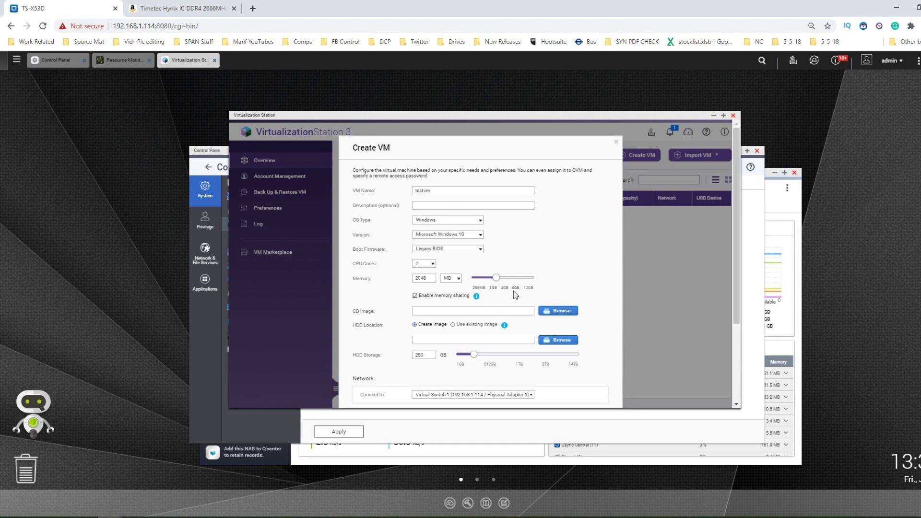
- Give testvm 8 GB memory, store its disk image in /Web, and create it
click(515, 289)
scroll(464, 276, down, 3)
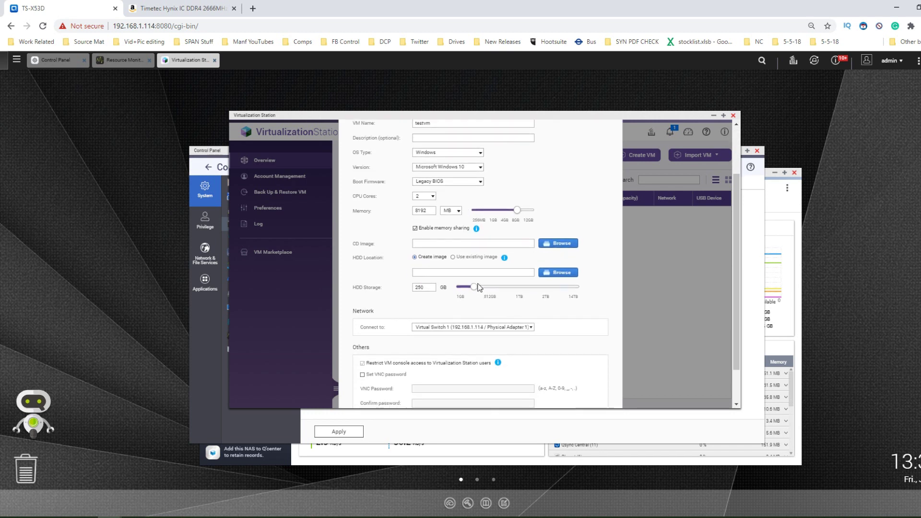
click(558, 227)
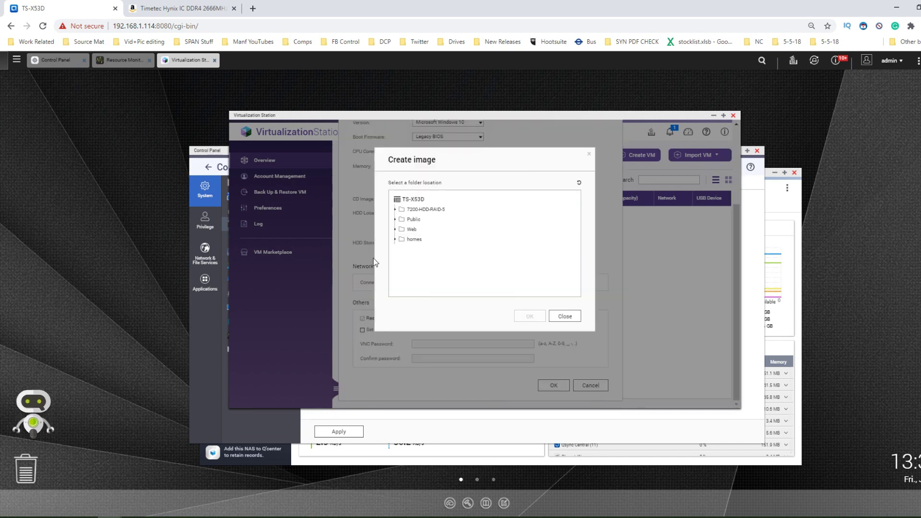
click(412, 230)
click(525, 326)
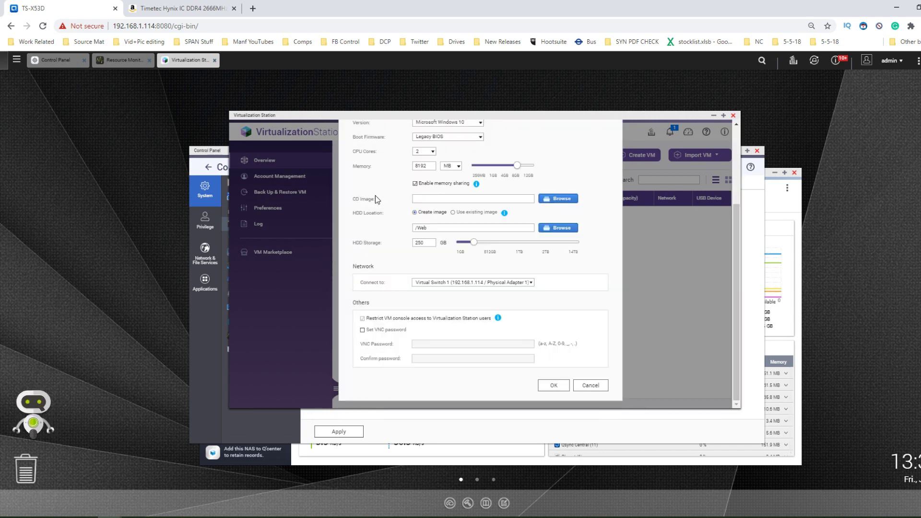
click(554, 385)
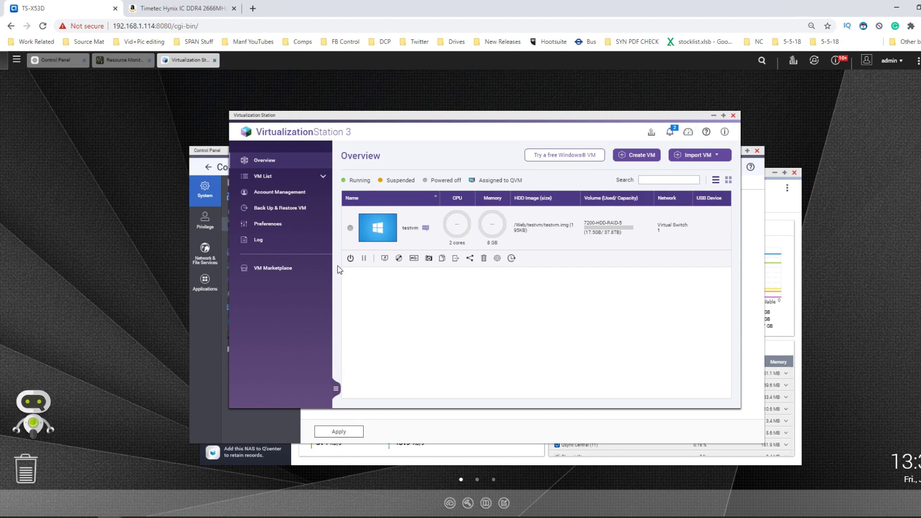
- Power on testvm and view its console showing no bootable device
click(350, 258)
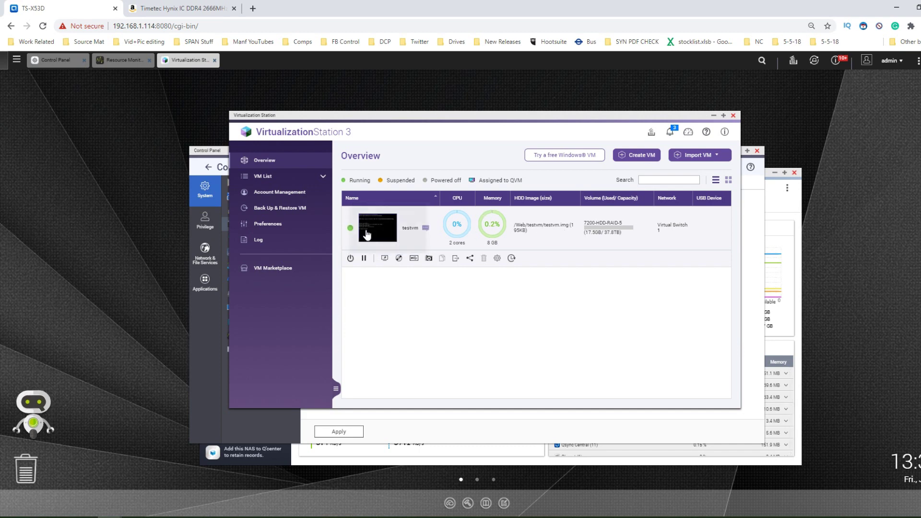
click(377, 228)
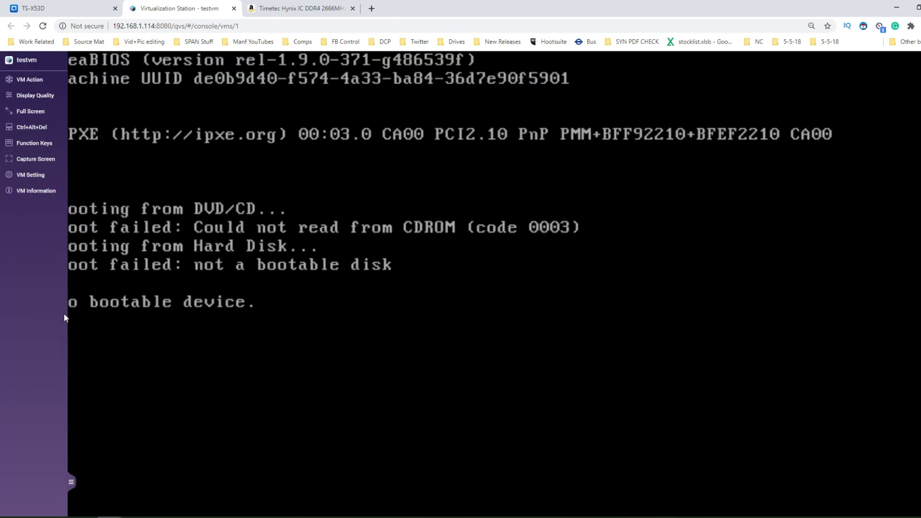
click(70, 481)
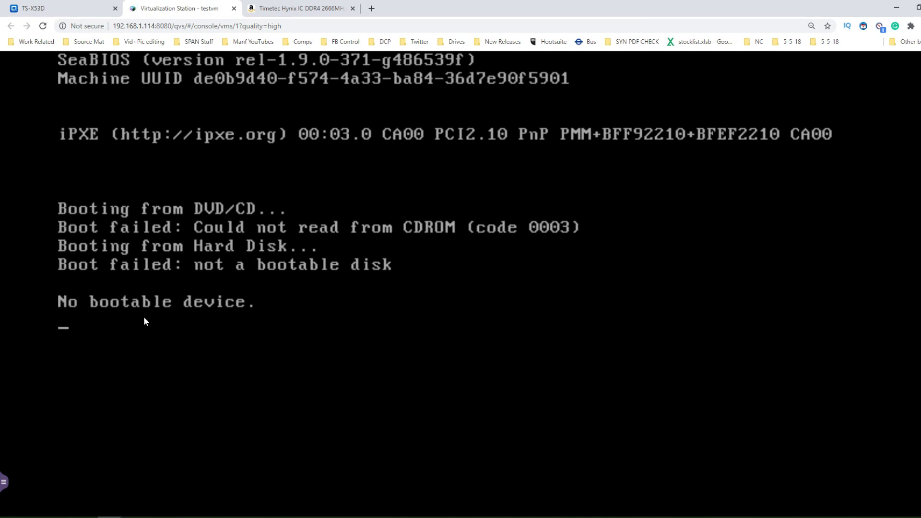
click(58, 4)
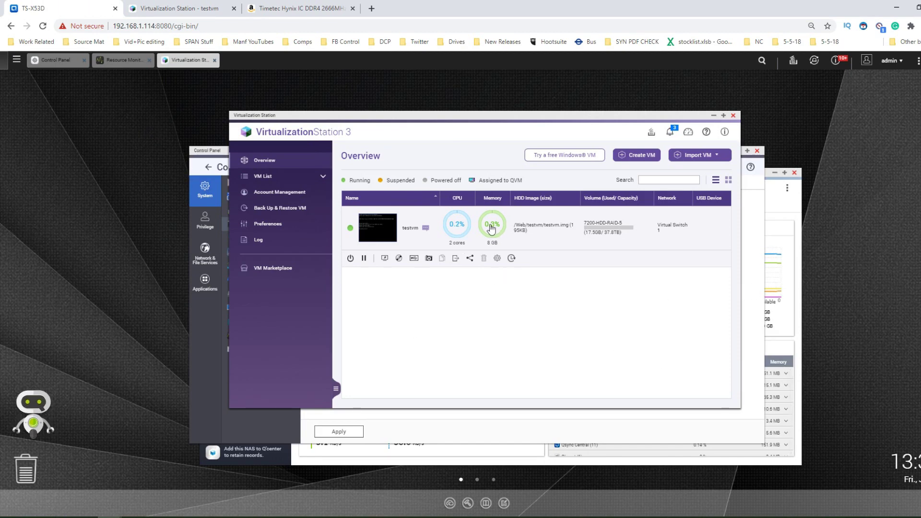
- Open testvm's General settings: Intel Core i7 (Westmere), 2 cores, 8 GB memory
click(136, 65)
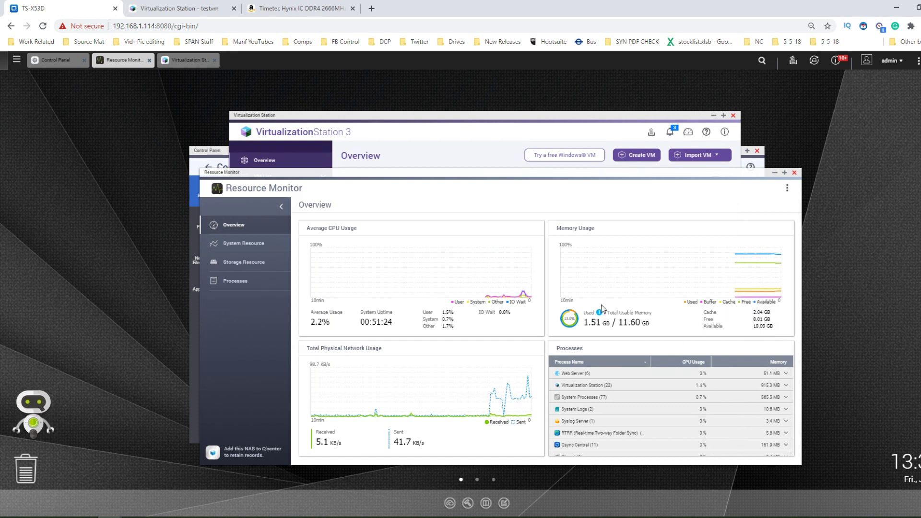
click(341, 117)
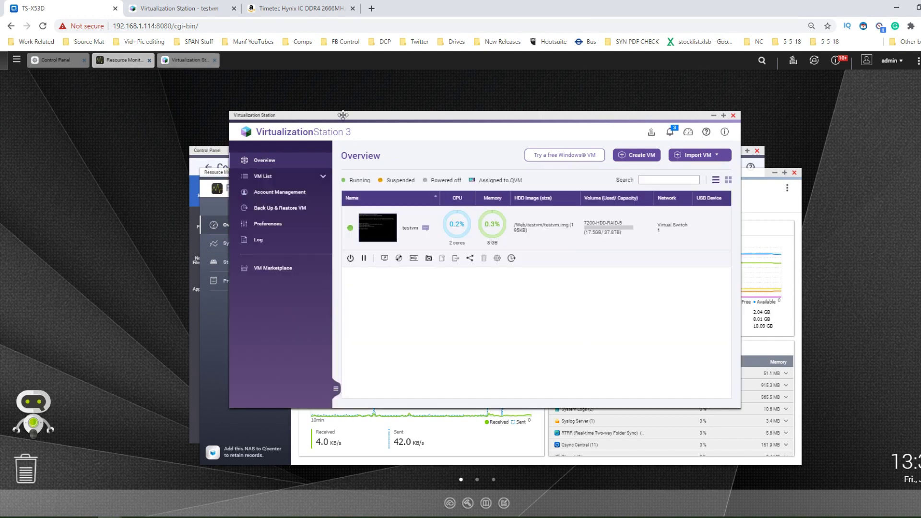
click(497, 257)
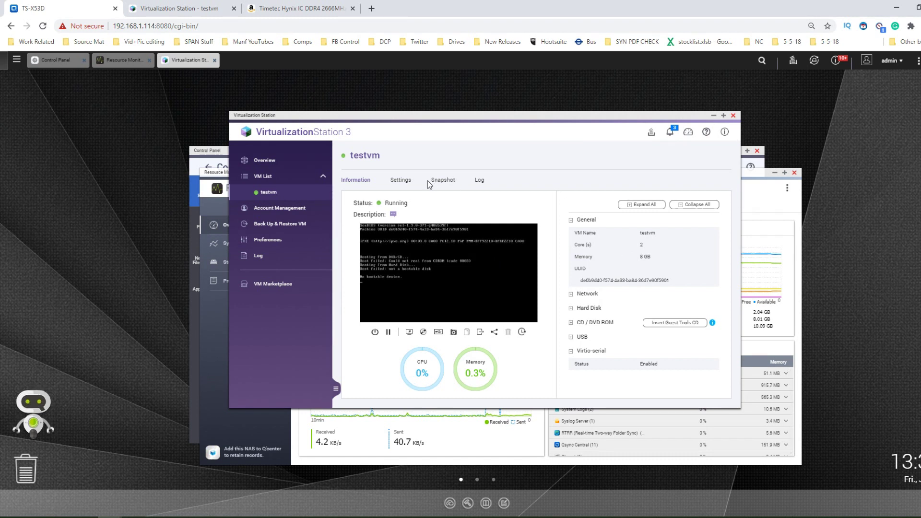
click(394, 182)
- Scroll through testvm's General settings, noting 8 GB memory locked while running
scroll(499, 318, down, 1)
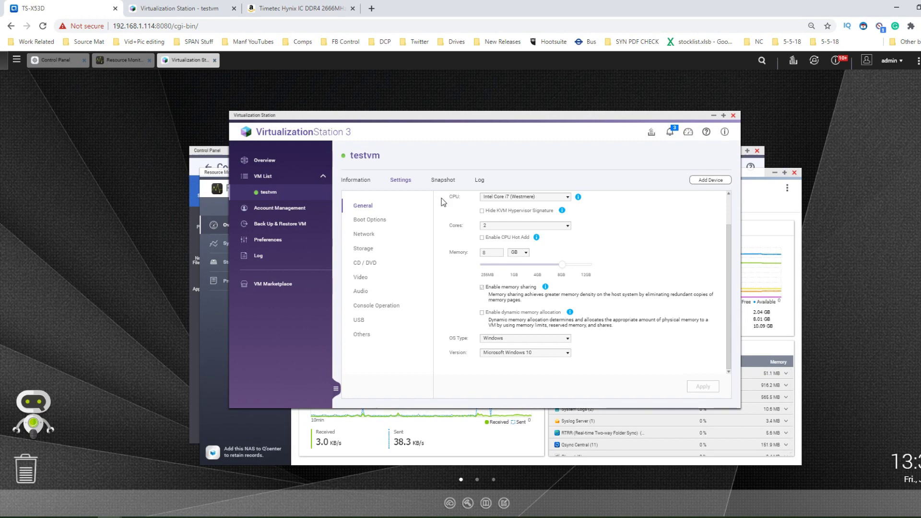
scroll(497, 277, up, 1)
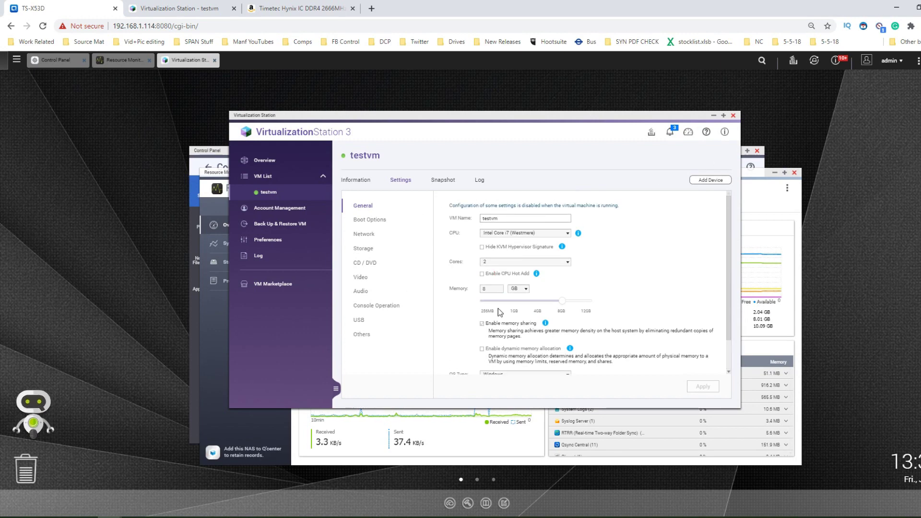
- Force shut down testvm from Virtualization Station, then close the app
click(733, 116)
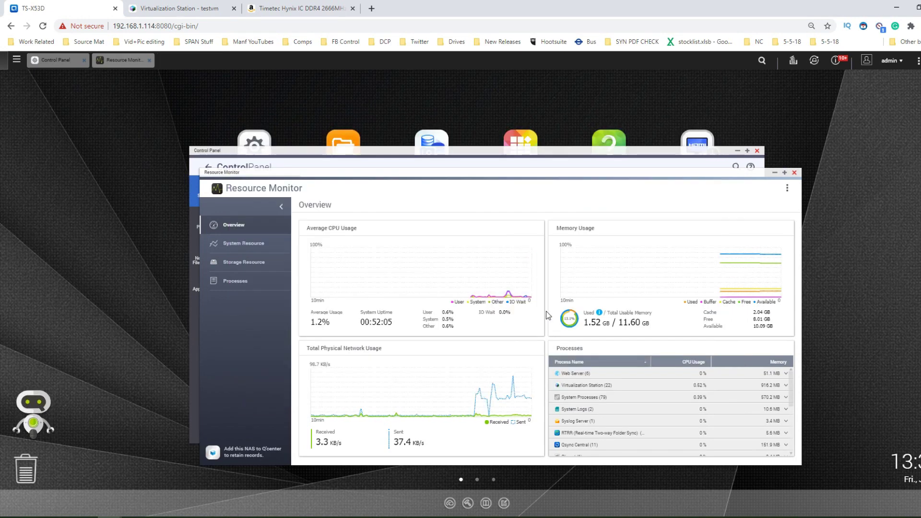
click(173, 5)
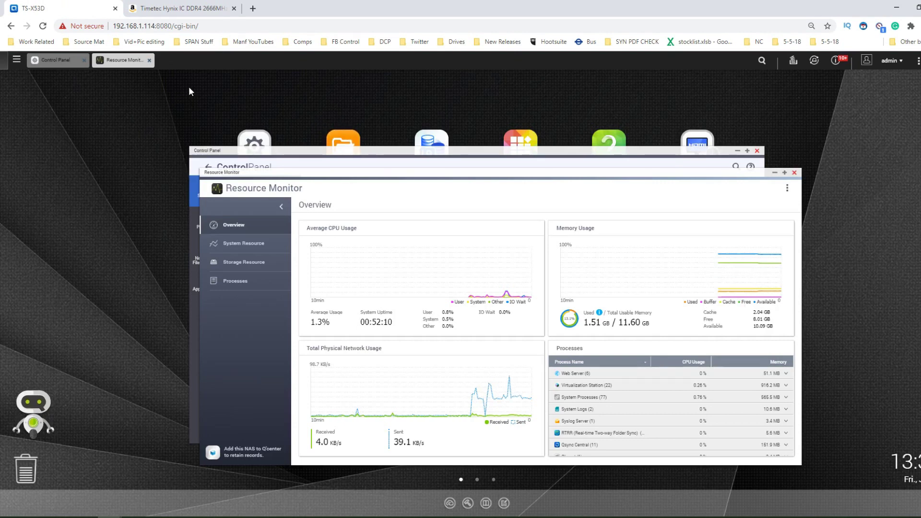
click(16, 59)
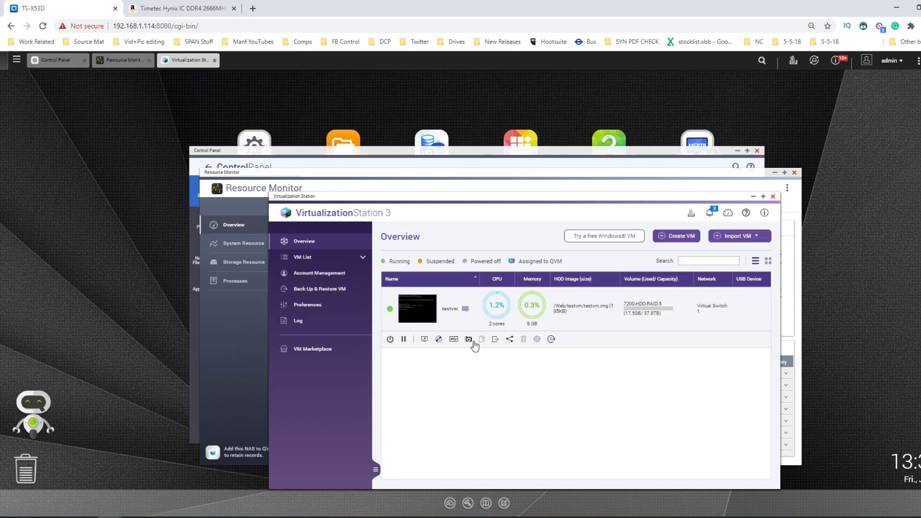
click(390, 341)
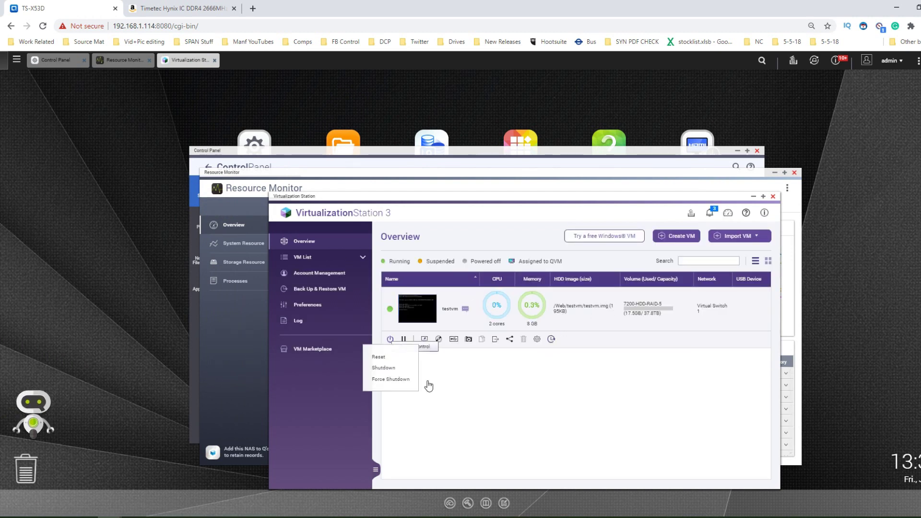
click(390, 379)
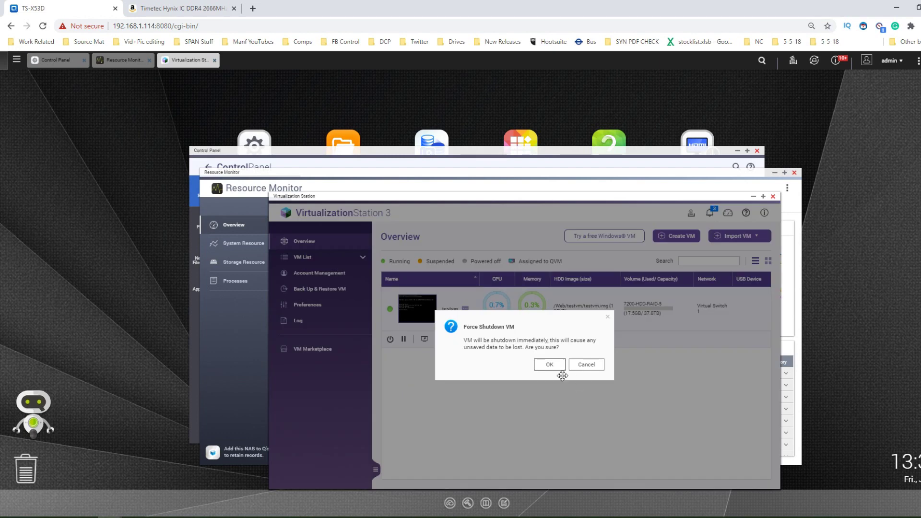
click(550, 365)
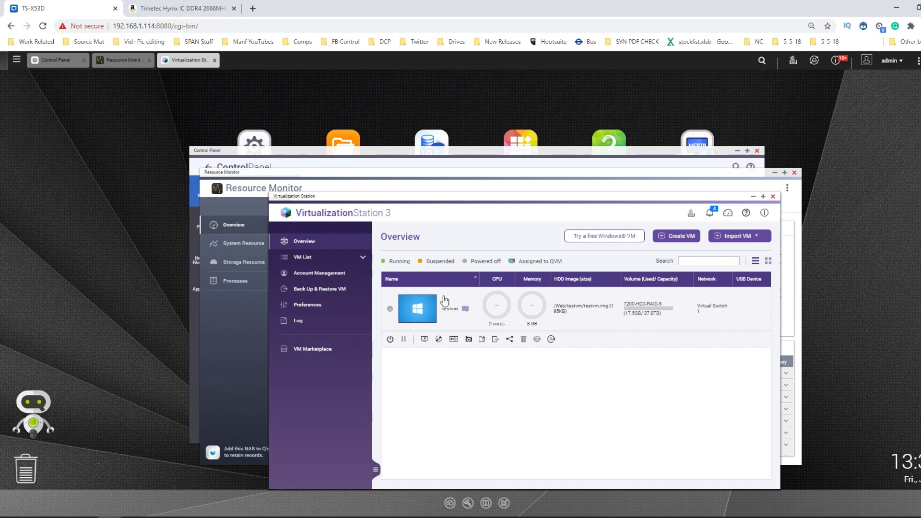
click(773, 196)
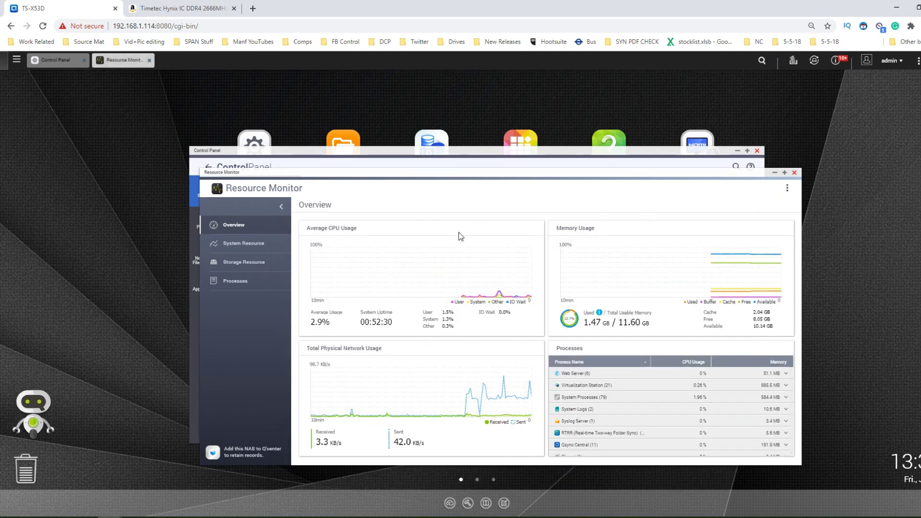
- Close Resource Monitor and Control Panel and shut down the NAS from the admin menu
click(795, 173)
click(757, 151)
click(891, 61)
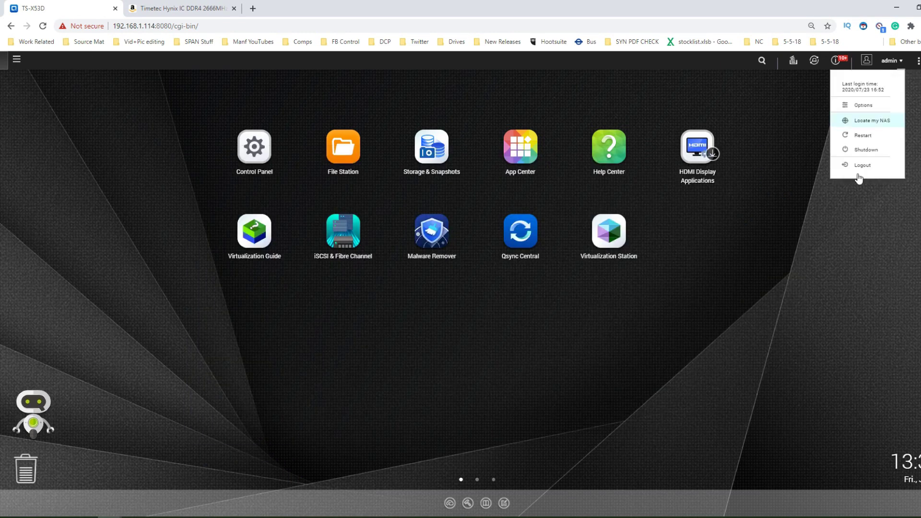
click(857, 150)
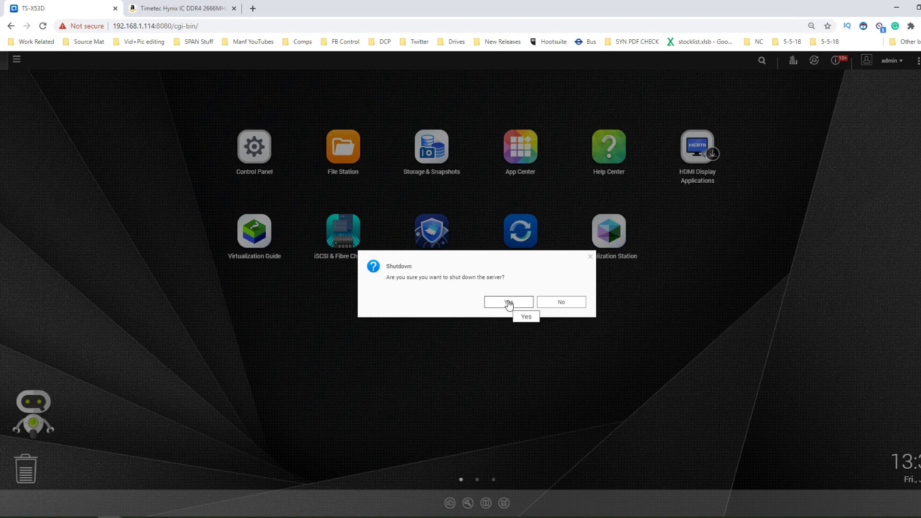
click(509, 303)
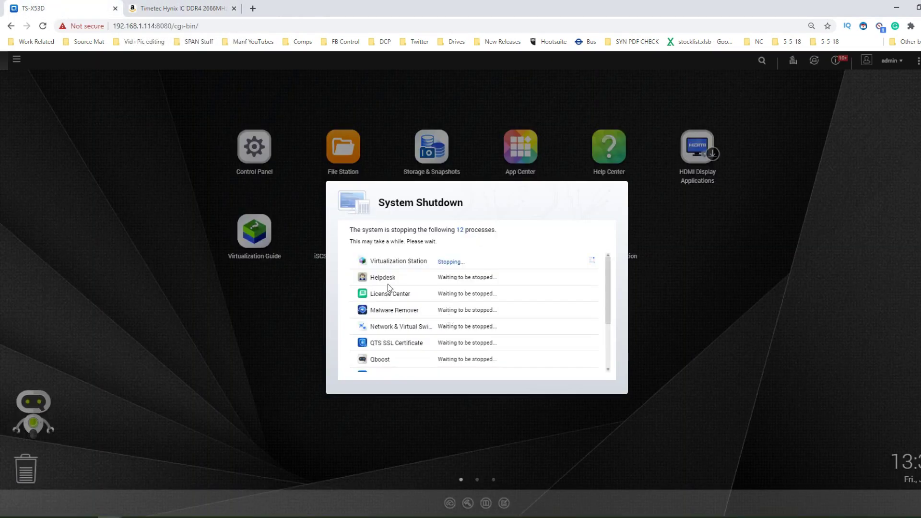
click(169, 4)
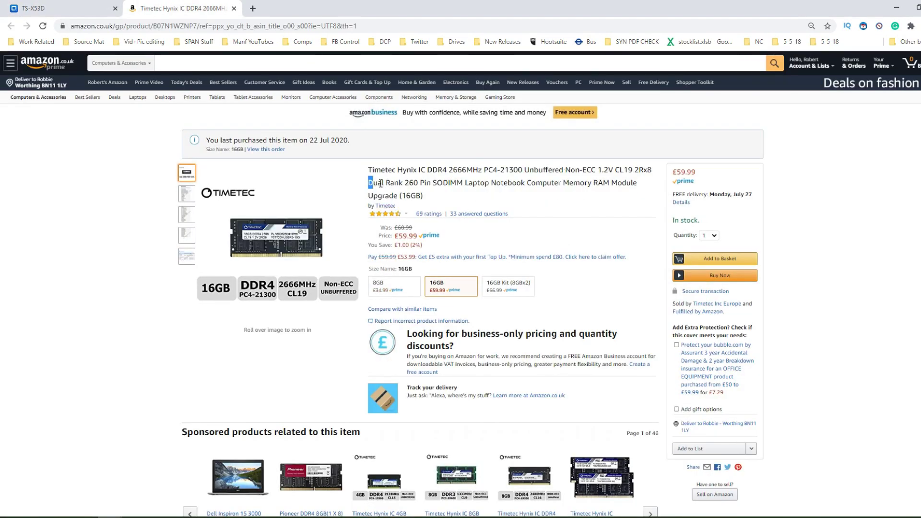
- Highlight 'Dual Rank' in the Timetec 16GB title, then view the 8GB variant
right_click(402, 183)
click(392, 184)
drag(403, 183, 382, 183)
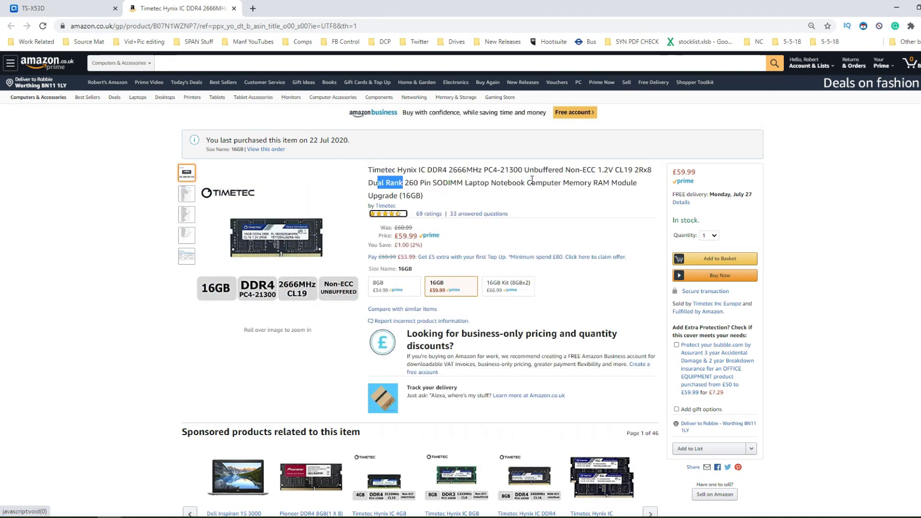
click(389, 291)
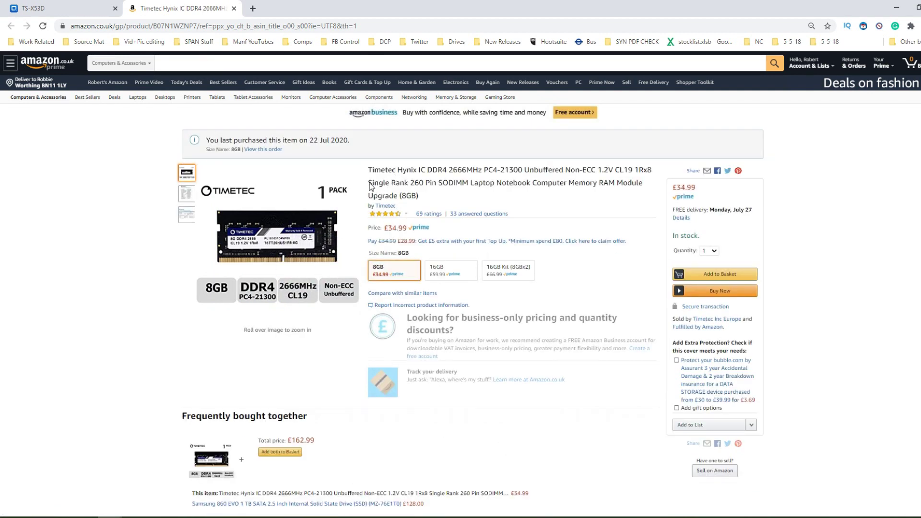
- Note the 8GB is 'Single Rank', reselect 16GB, and return to the NAS tab
drag(368, 183, 410, 183)
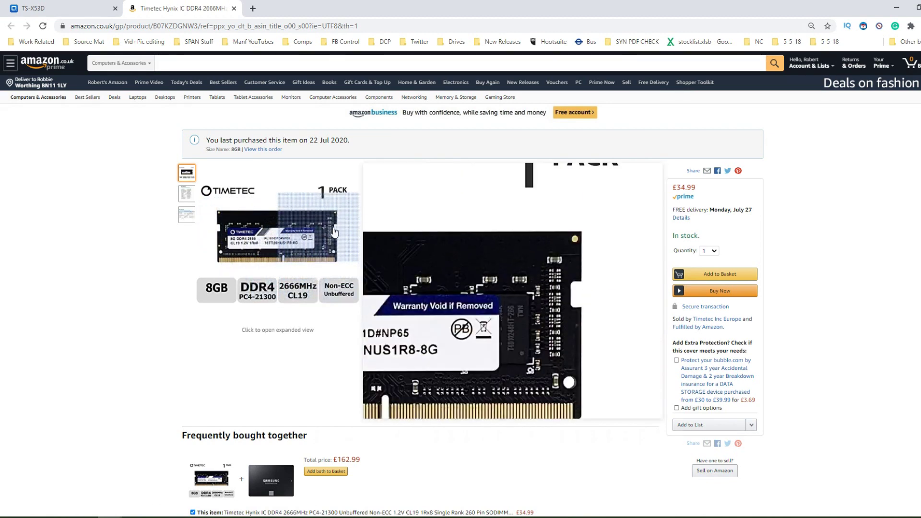
click(478, 172)
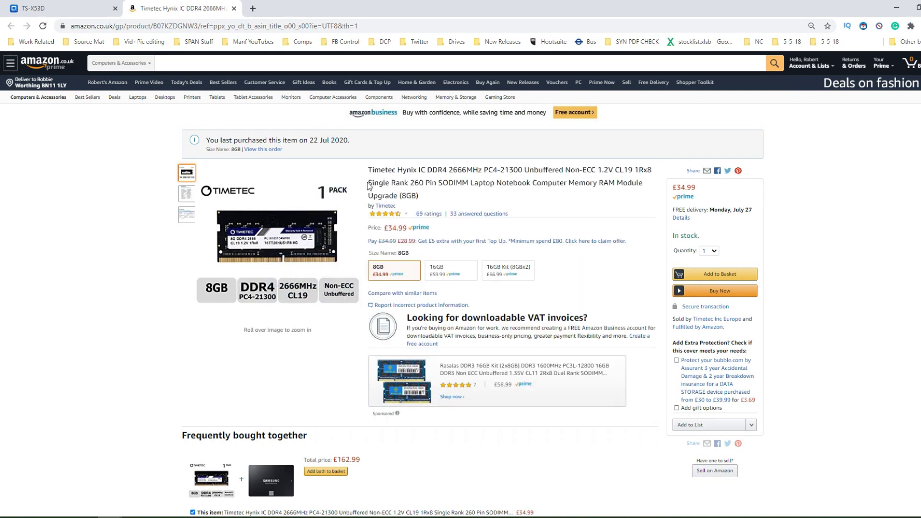
drag(369, 183, 410, 184)
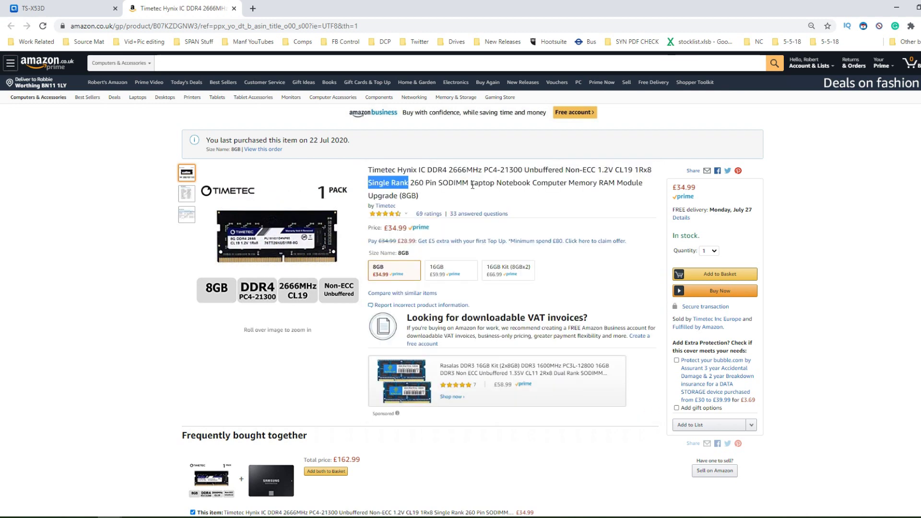
click(436, 272)
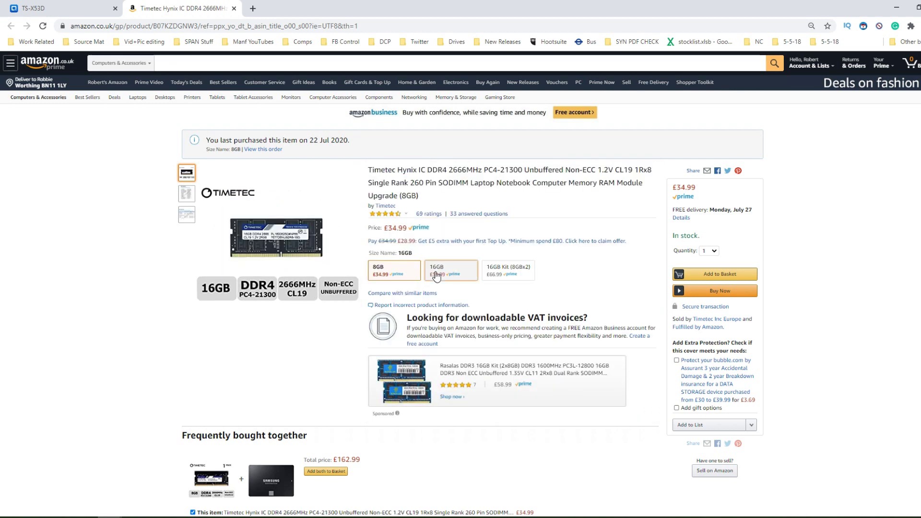
click(79, 7)
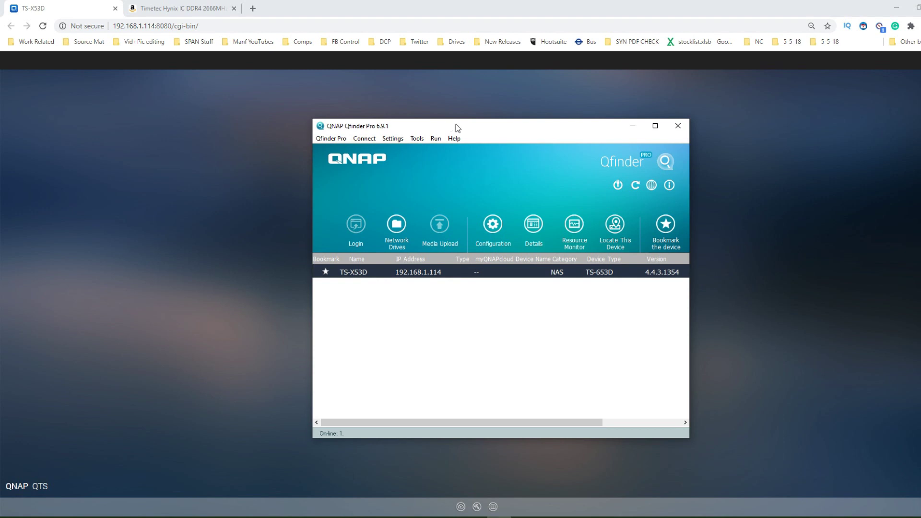
- Move Qfinder Pro aside and sign back into the NAS with the administrator credentials
drag(456, 124, 500, 129)
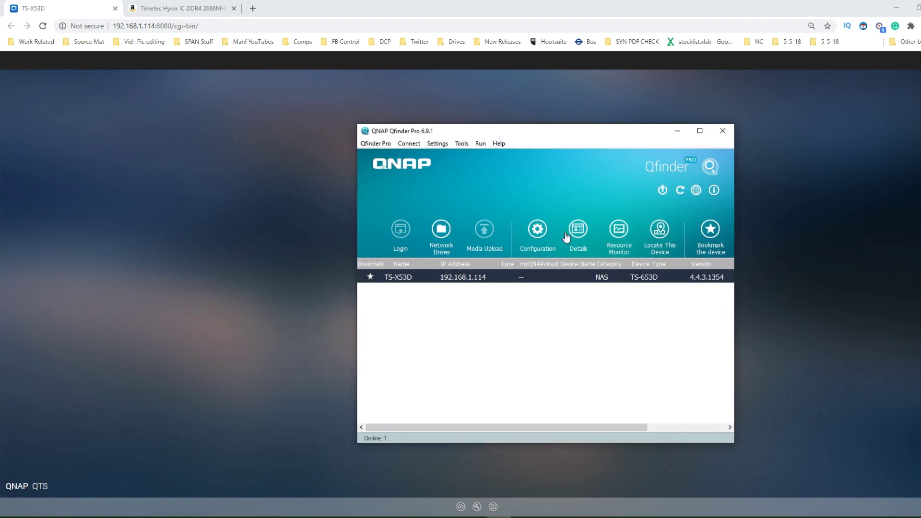
click(680, 131)
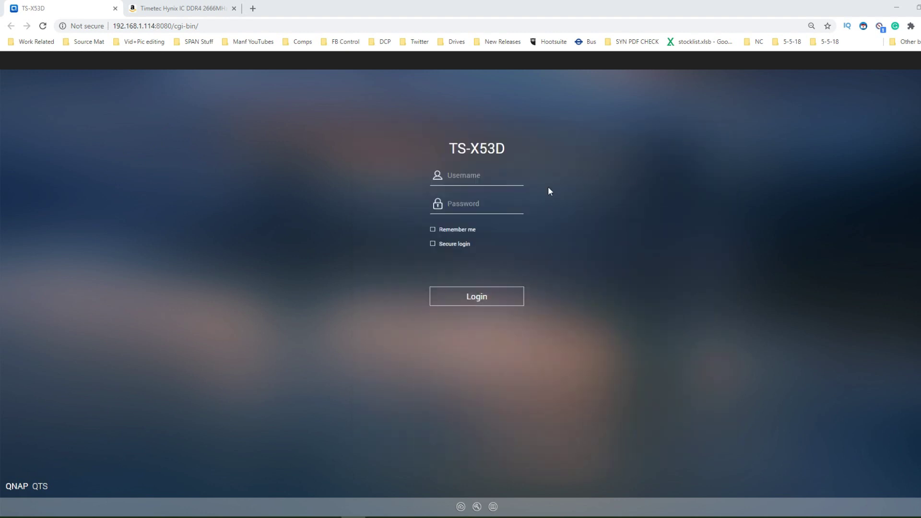
click(466, 173)
text(admin)
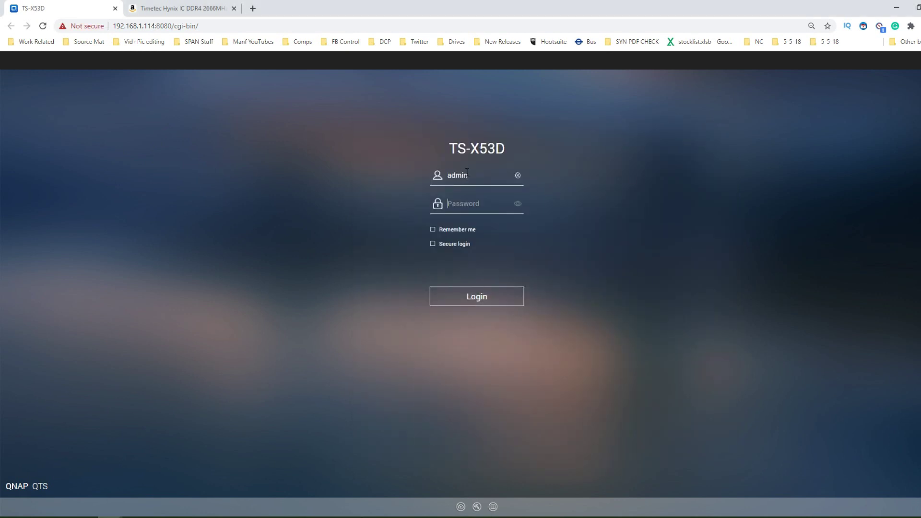
text(•••••)
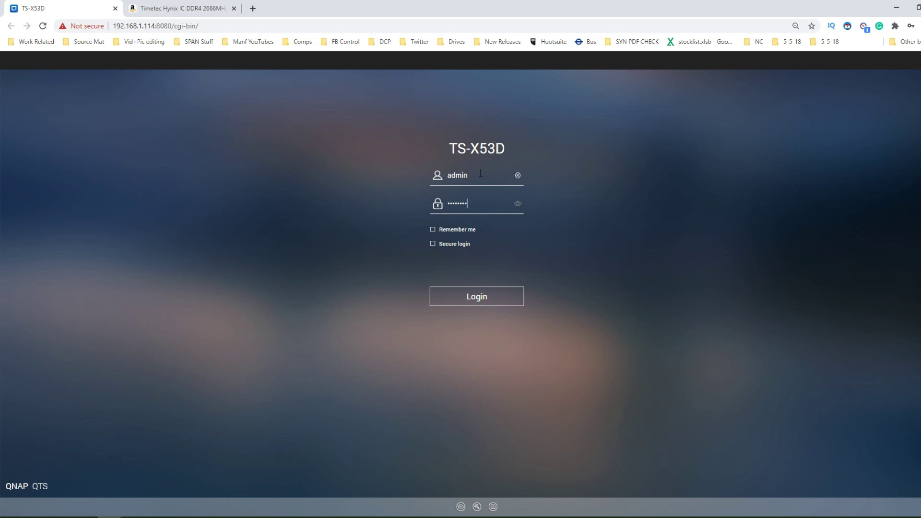
click(481, 297)
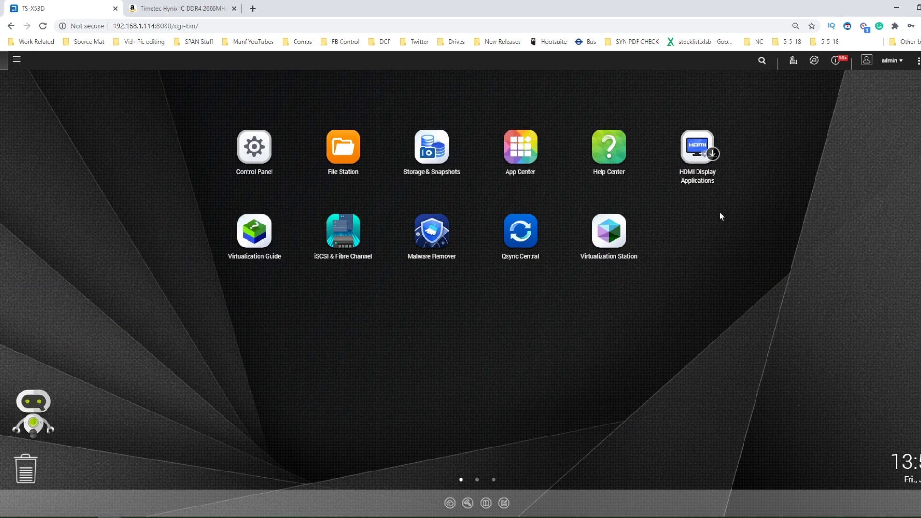
- Launch Control Panel, Resource Monitor and Virtualization Station from the Main Menu
click(276, 152)
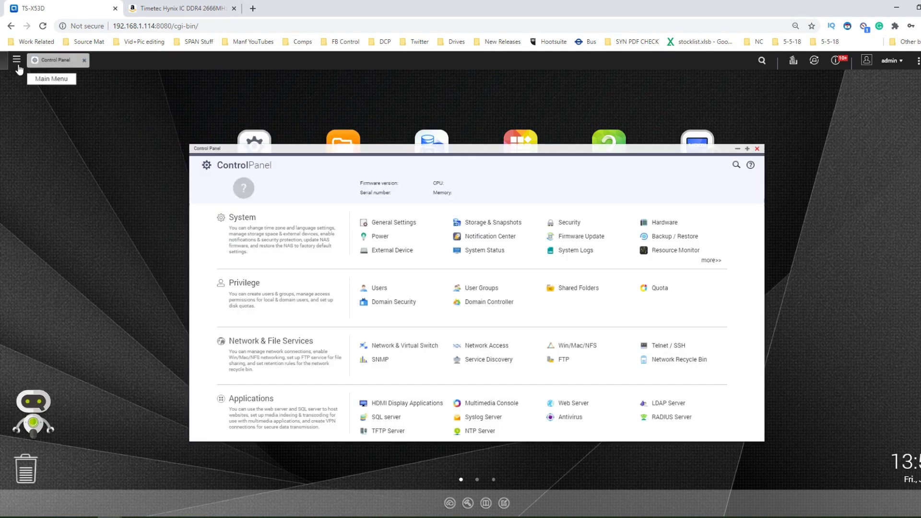
click(17, 61)
click(36, 181)
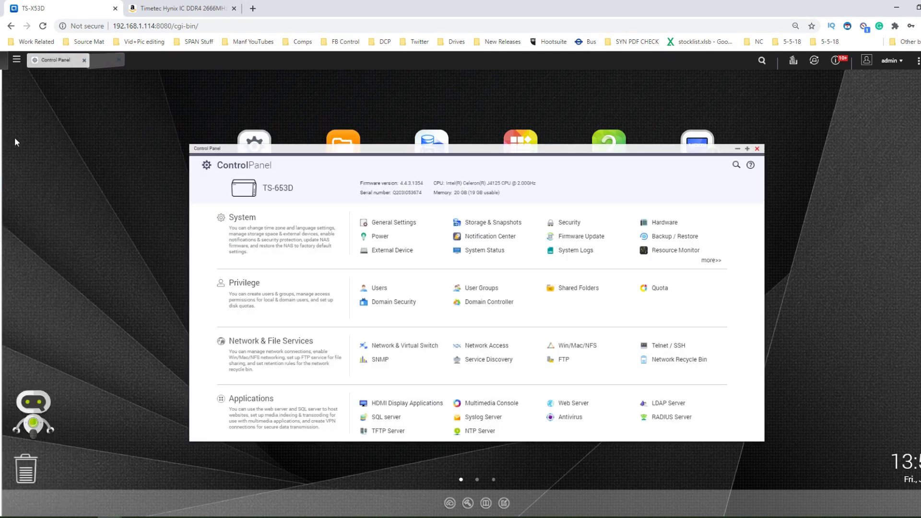
click(17, 60)
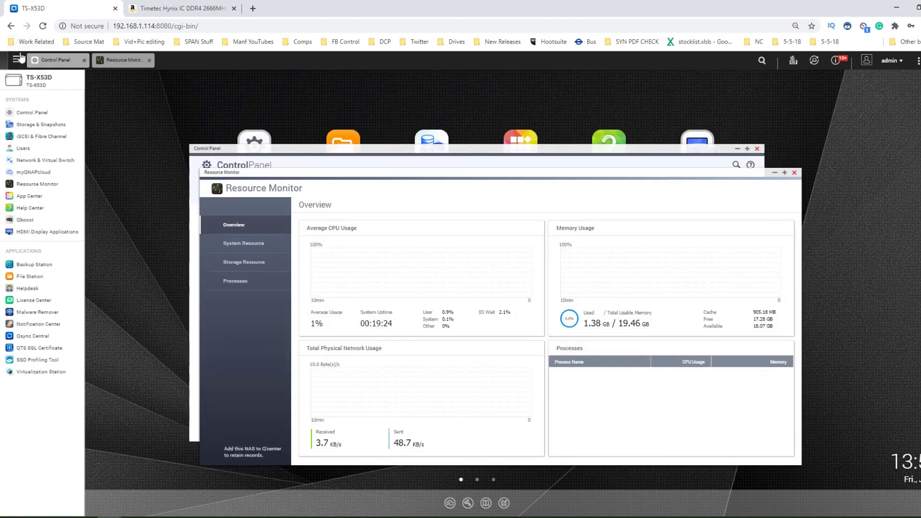
click(48, 373)
- Check Control Panel's Hardware Information to confirm 20 GB memory (4 GB + 16 GB modules)
click(72, 61)
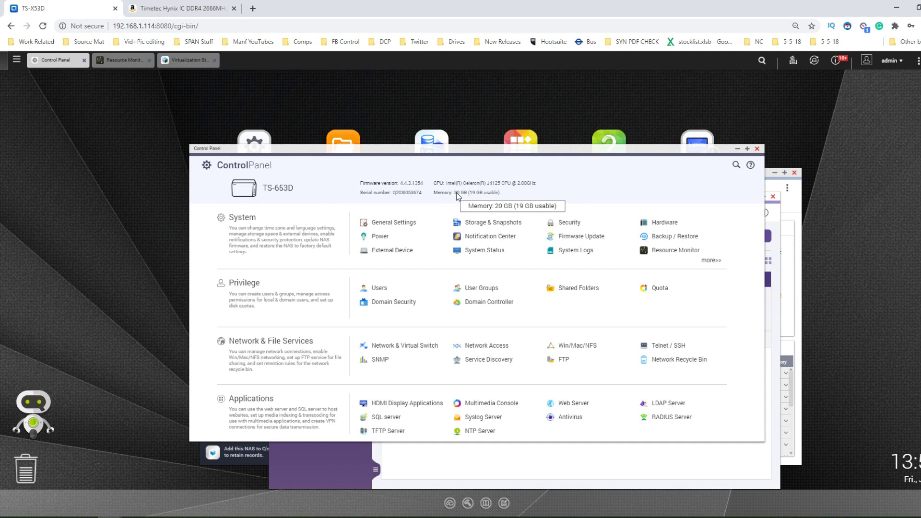
click(659, 223)
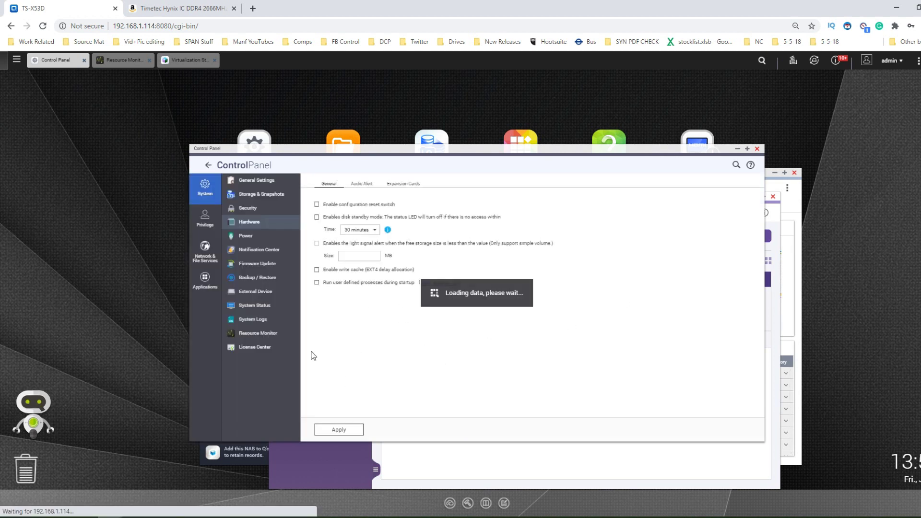
click(254, 309)
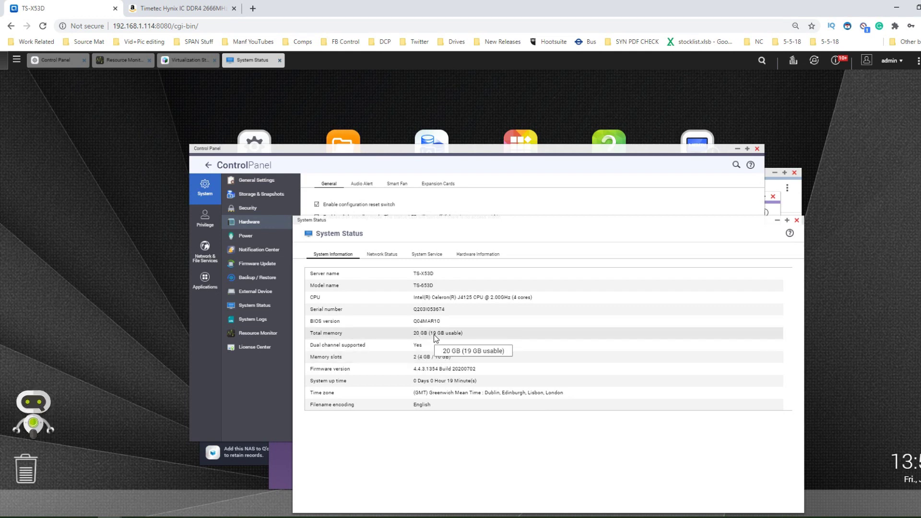
click(462, 257)
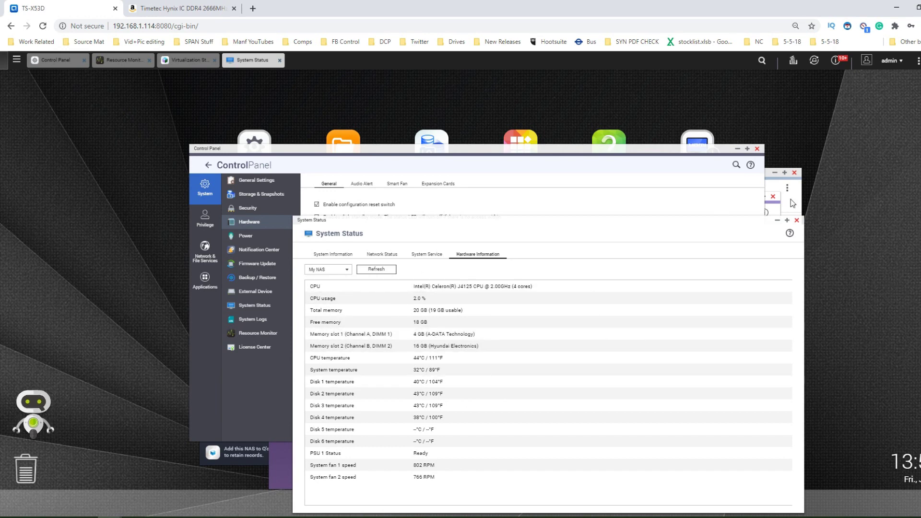
click(797, 222)
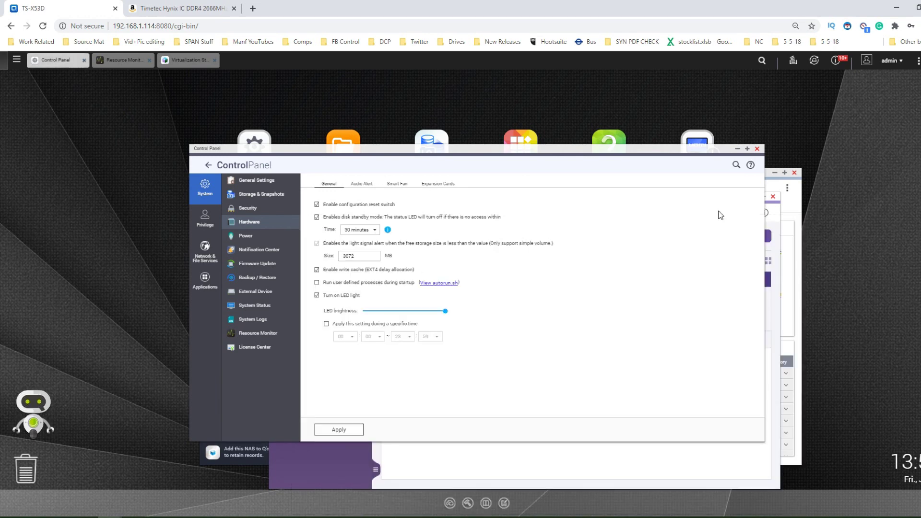
- Sort Resource Monitor by memory, largest first, and lay it beside Virtualization Station's testvm (8 GB)
click(776, 221)
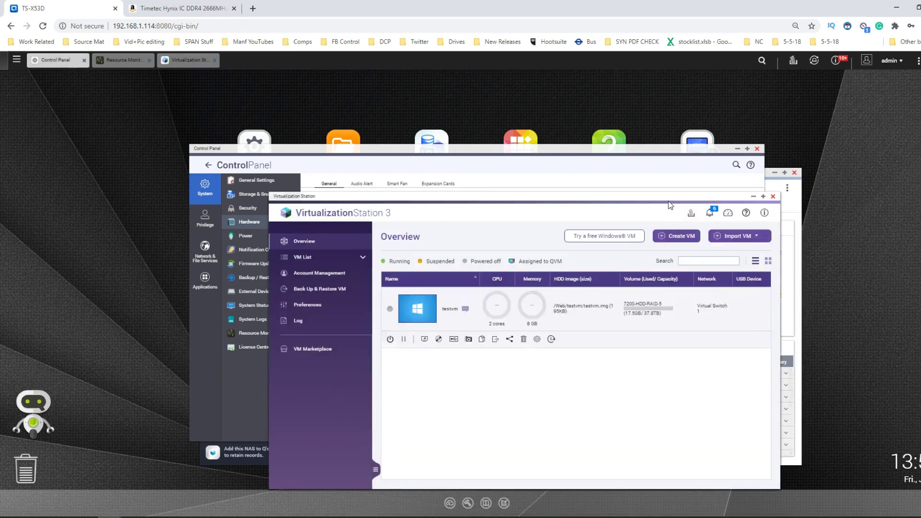
click(781, 206)
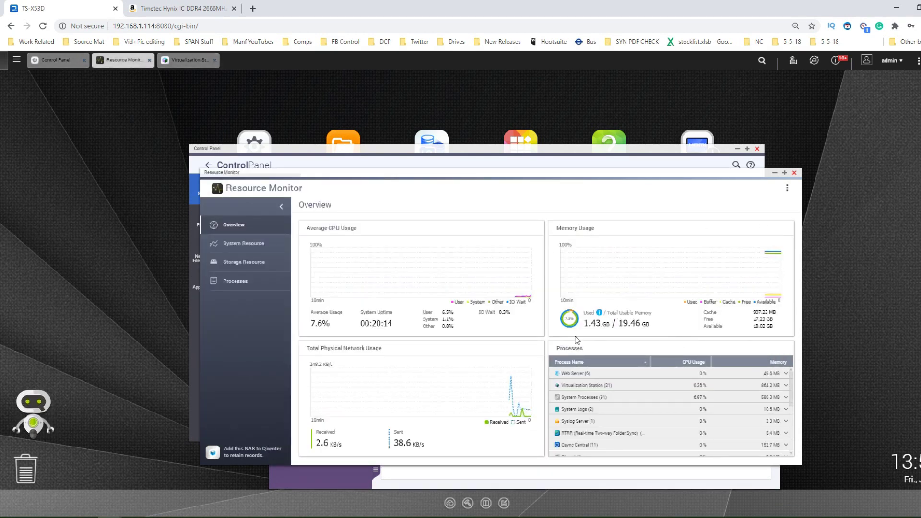
click(778, 362)
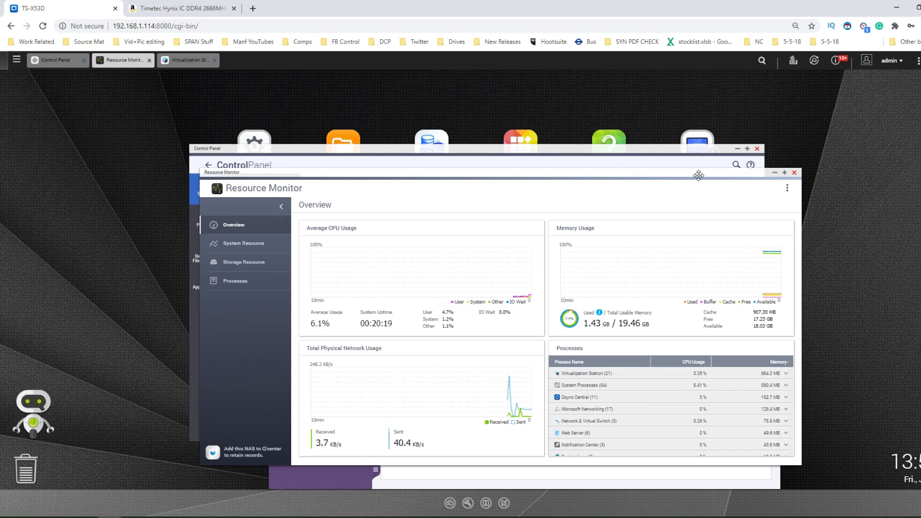
drag(672, 184, 329, 221)
drag(585, 198, 654, 139)
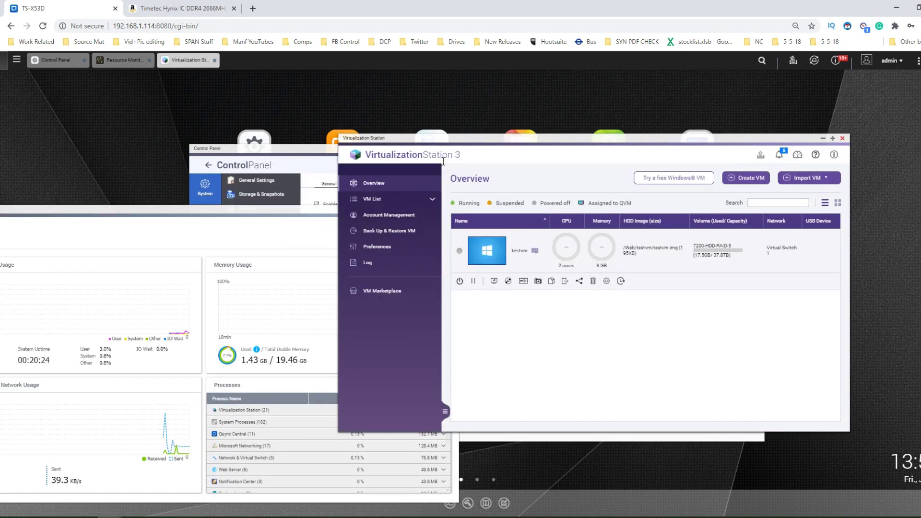
click(607, 282)
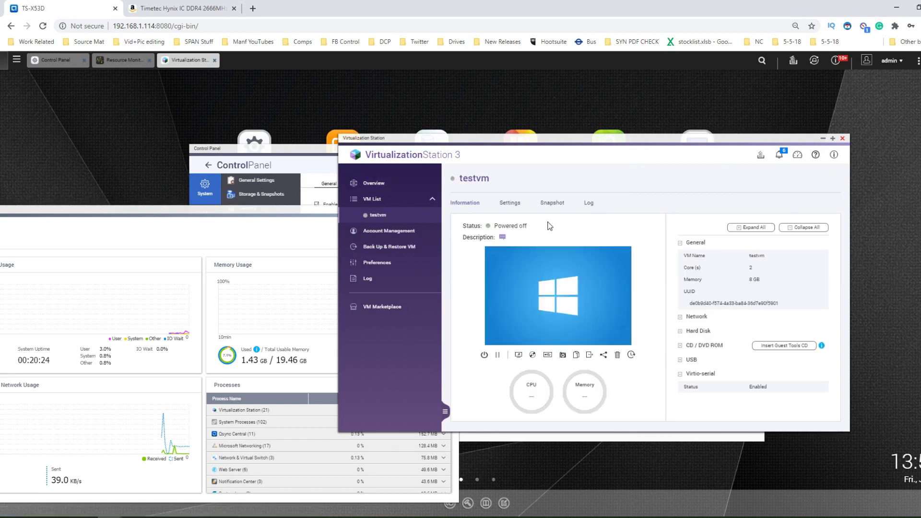
- In testvm's General settings, change memory from 8 GB to 16 GB and turn off memory sharing
click(509, 203)
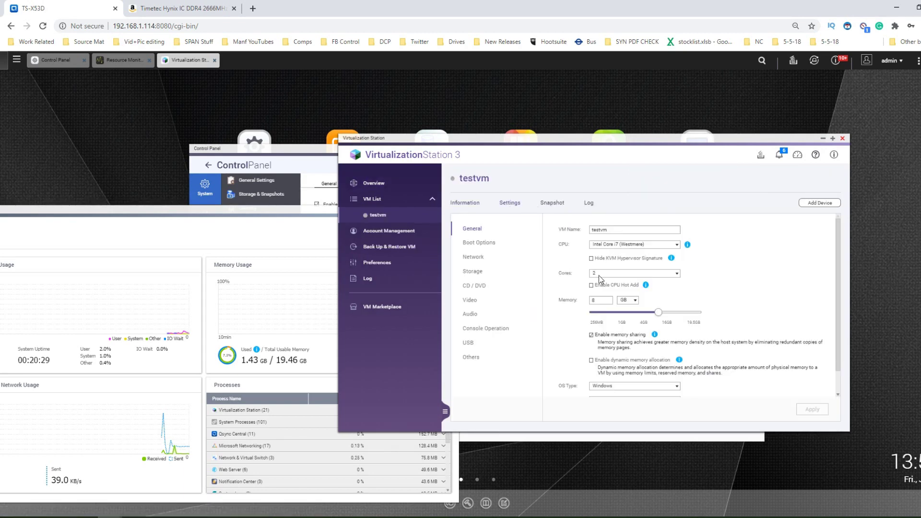
drag(604, 301, 579, 303)
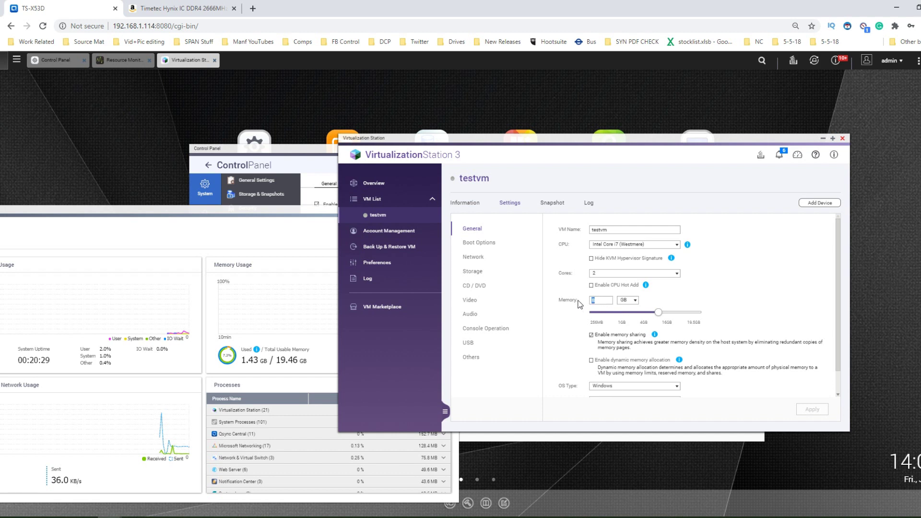
click(668, 323)
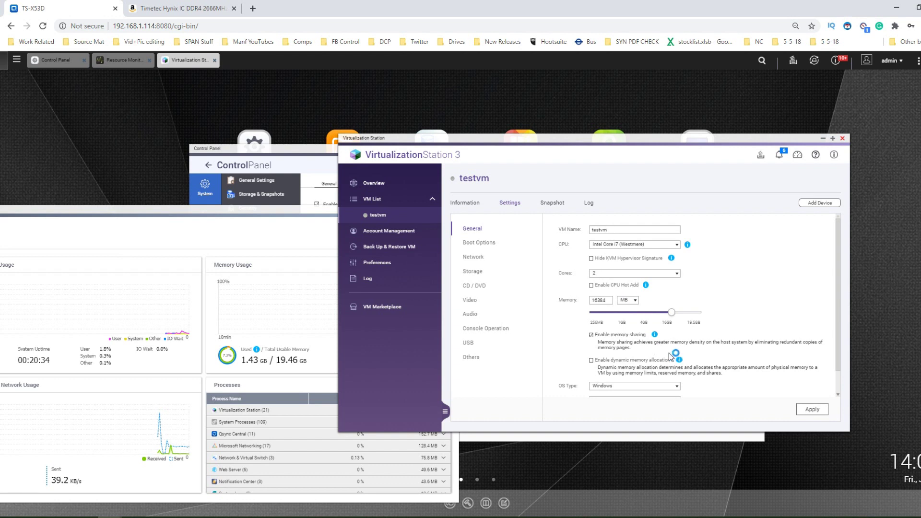
click(591, 360)
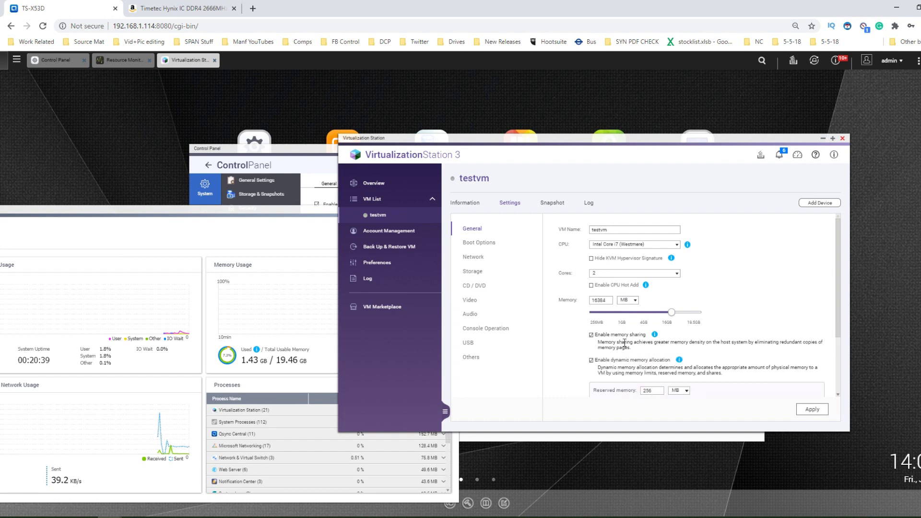
click(591, 360)
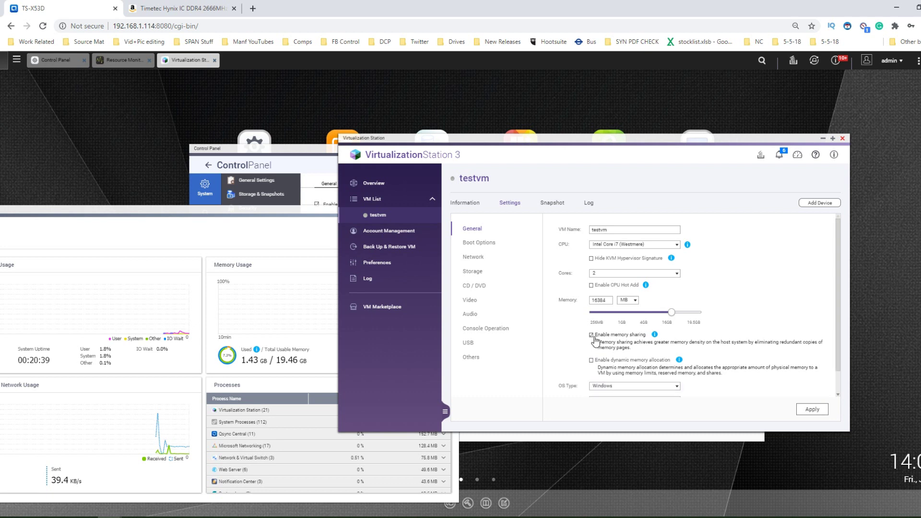
click(592, 334)
scroll(733, 345, down, 1)
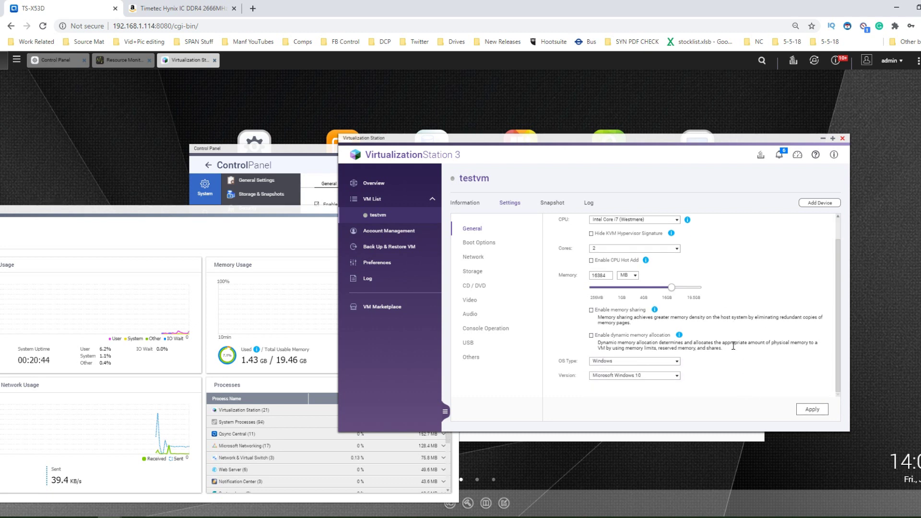
- Apply the new testvm settings, confirm, and power the VM on from its Information page
click(810, 411)
click(636, 303)
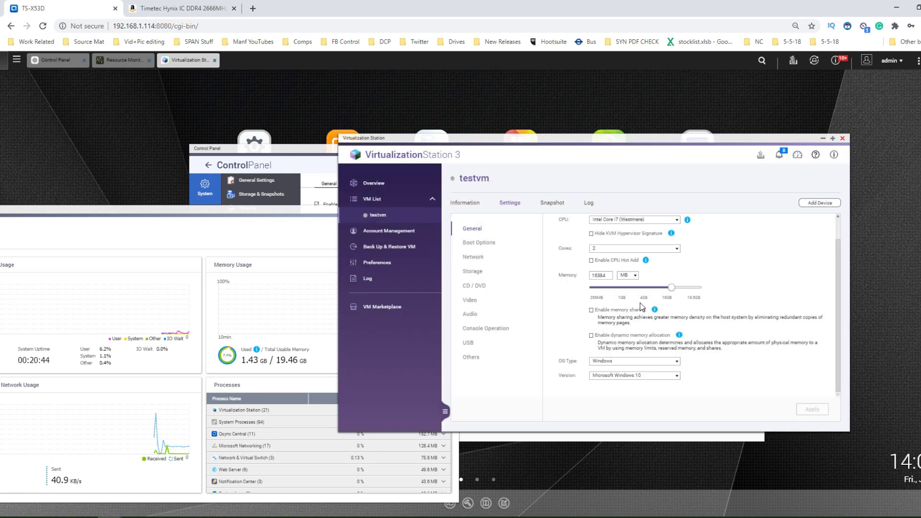
click(463, 203)
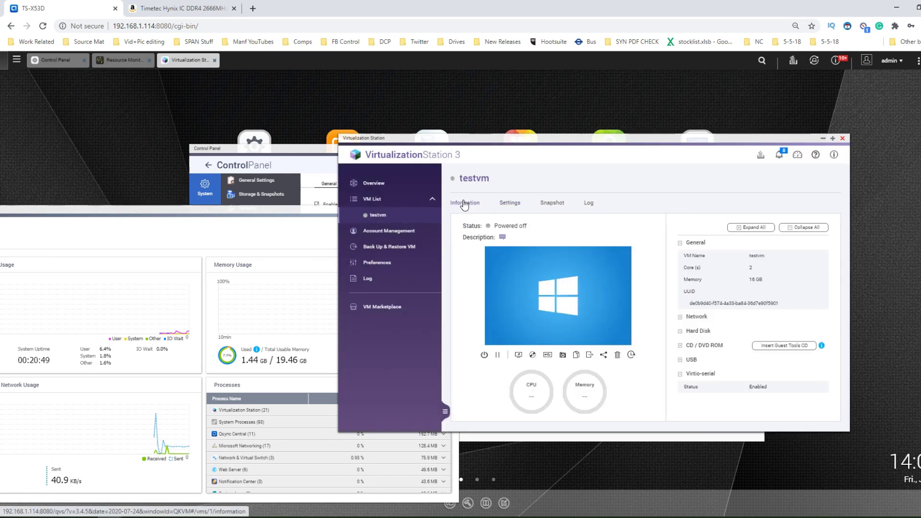
click(485, 358)
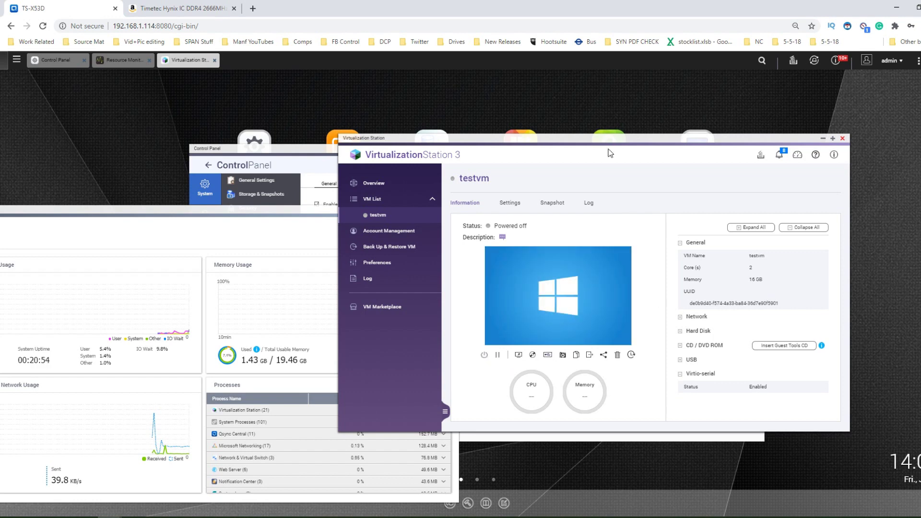
- Open testvm's console in a new tab, then return to the TS-X53D desktop and raise Resource Monitor
drag(605, 138, 649, 142)
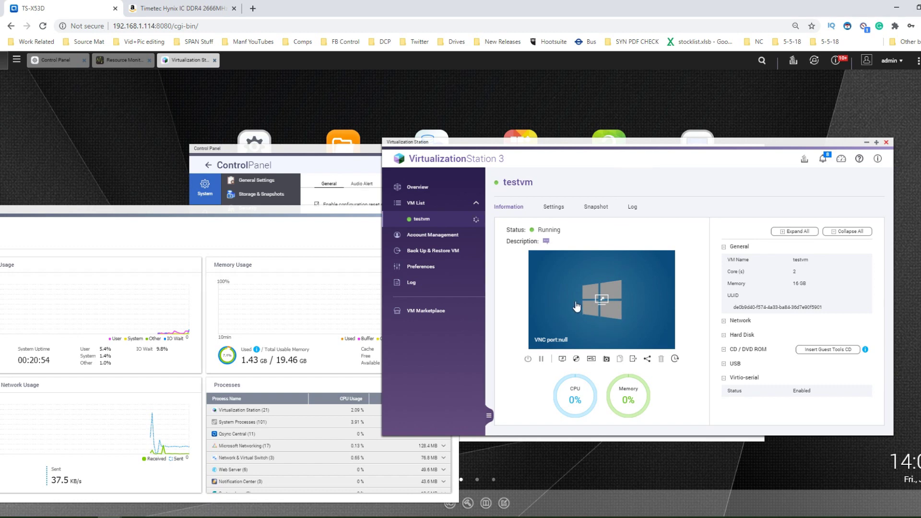
click(600, 303)
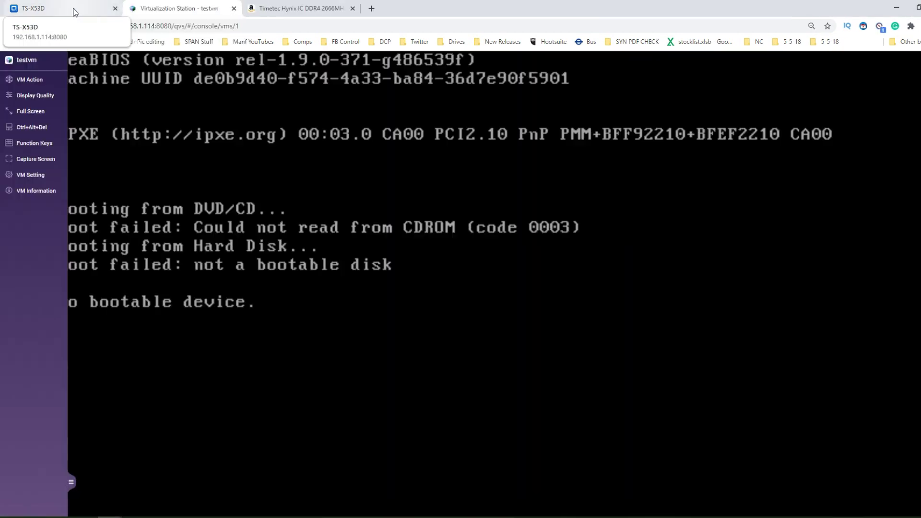
click(73, 11)
click(175, 8)
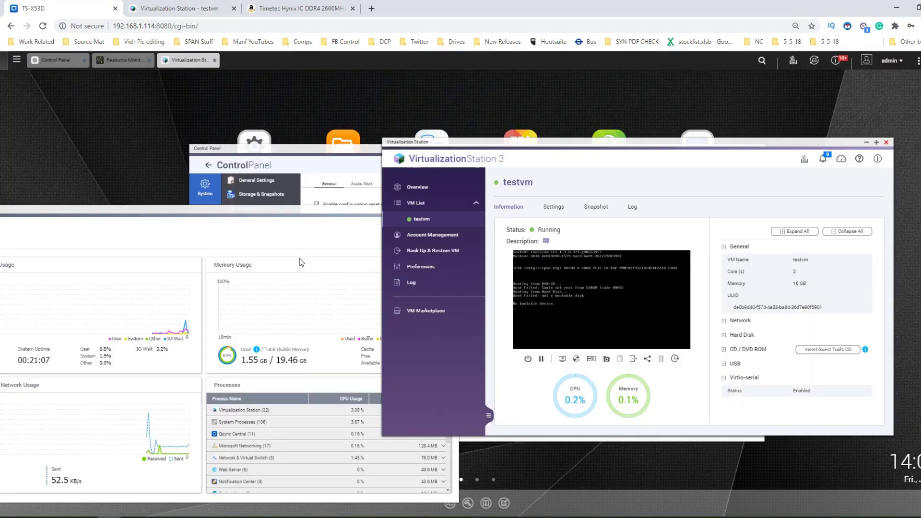
drag(320, 221, 338, 177)
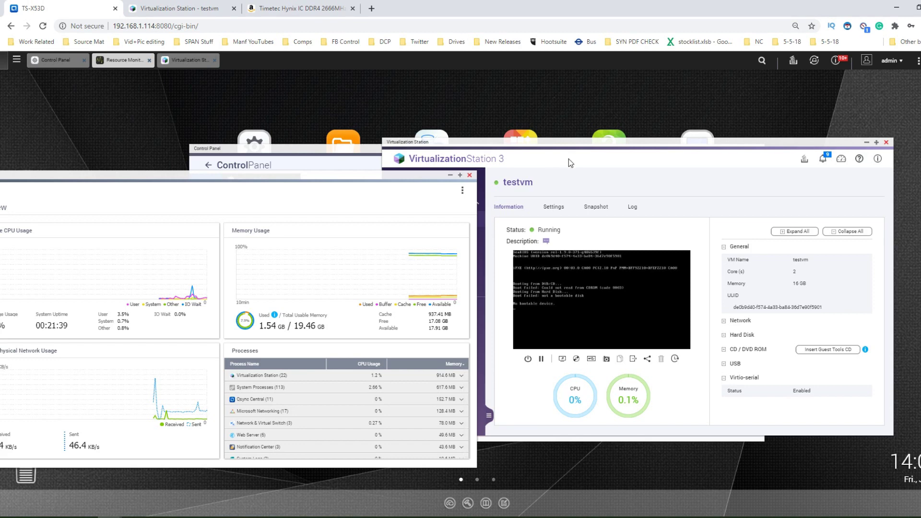
click(562, 144)
drag(562, 144, 549, 143)
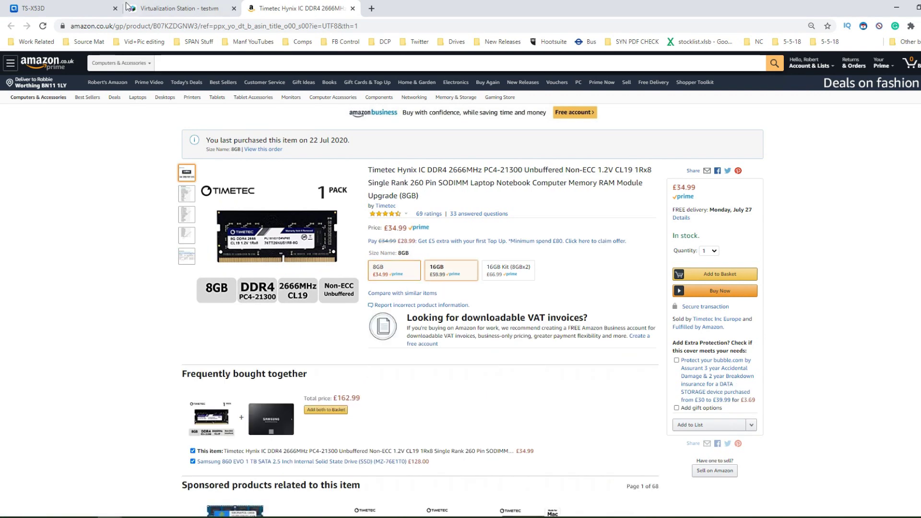
click(61, 6)
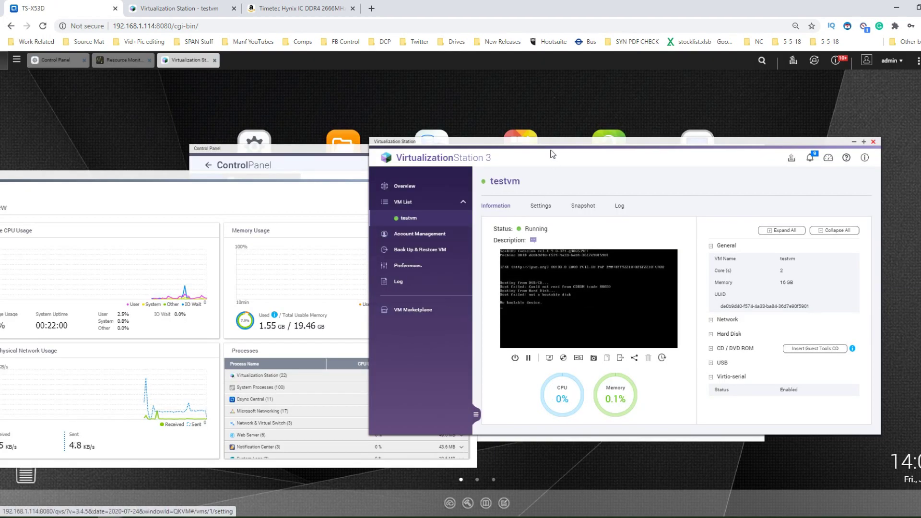
drag(555, 104, 559, 104)
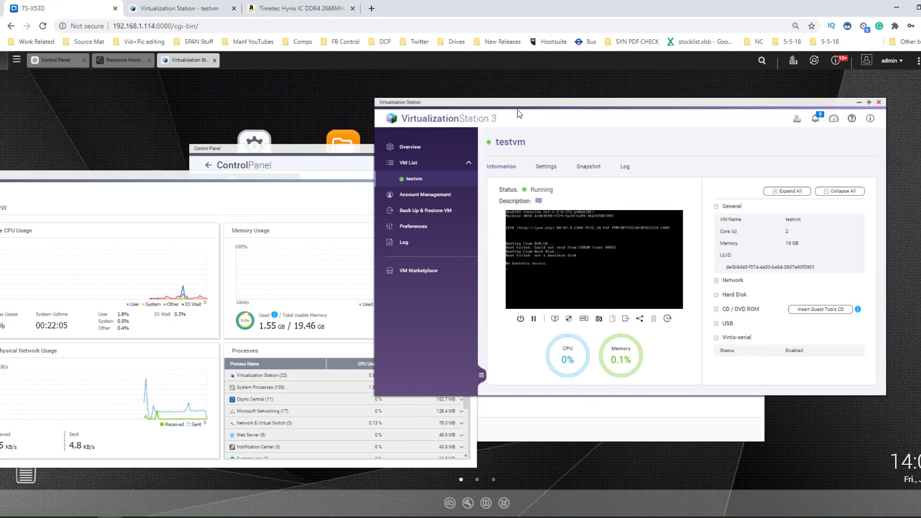